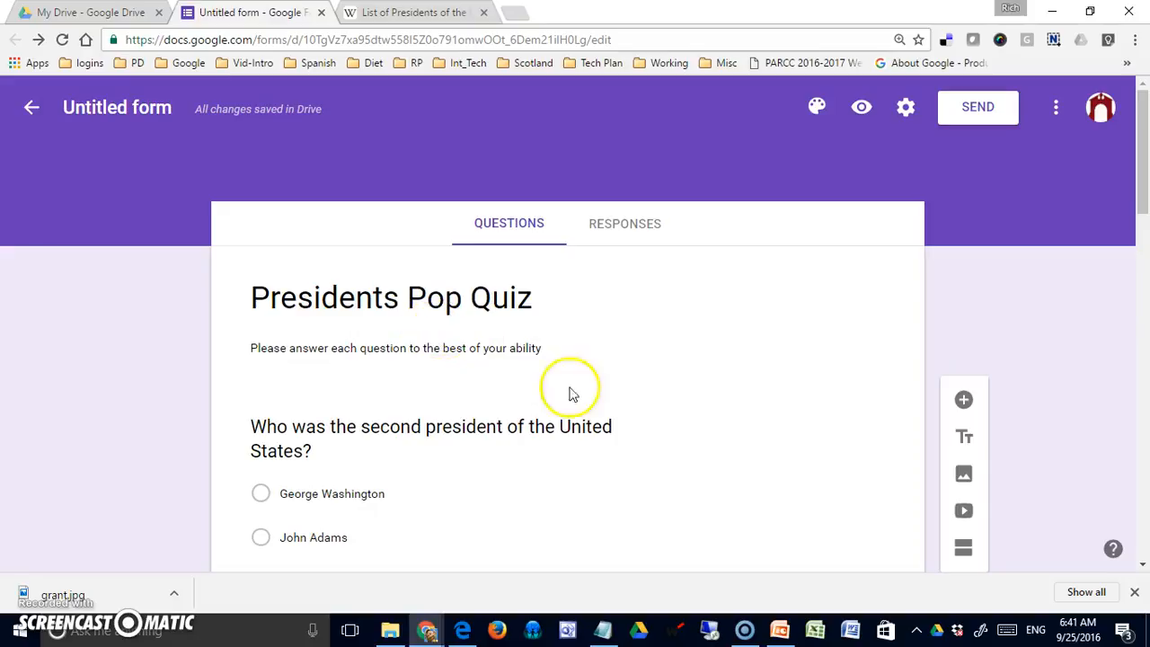
Turn the Presidents Pop Quiz form into a quiz in the form settings
scroll(596, 439, "down", 8)
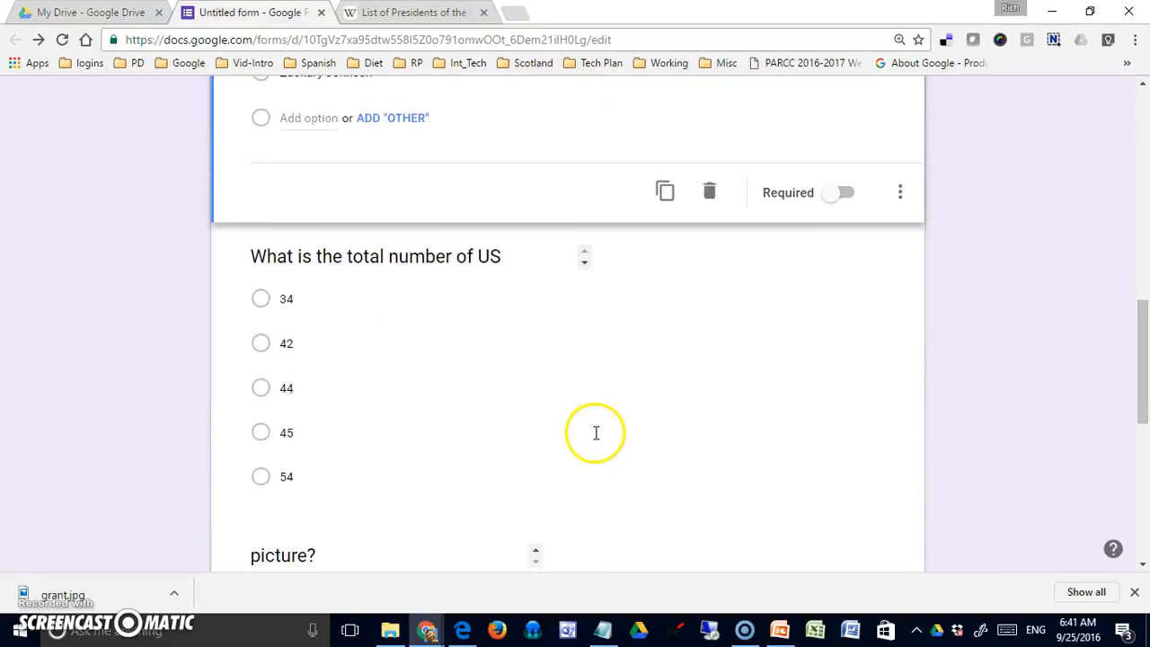
scroll(595, 440, "up", 3)
scroll(595, 438, "up", 10)
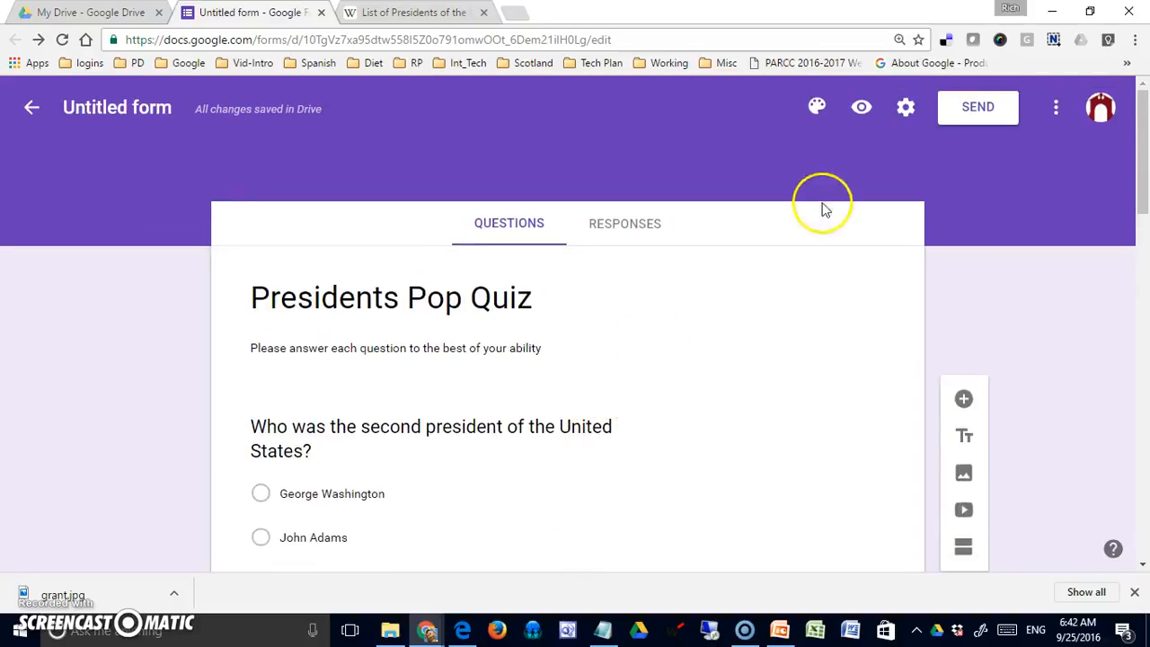
left_click(908, 110)
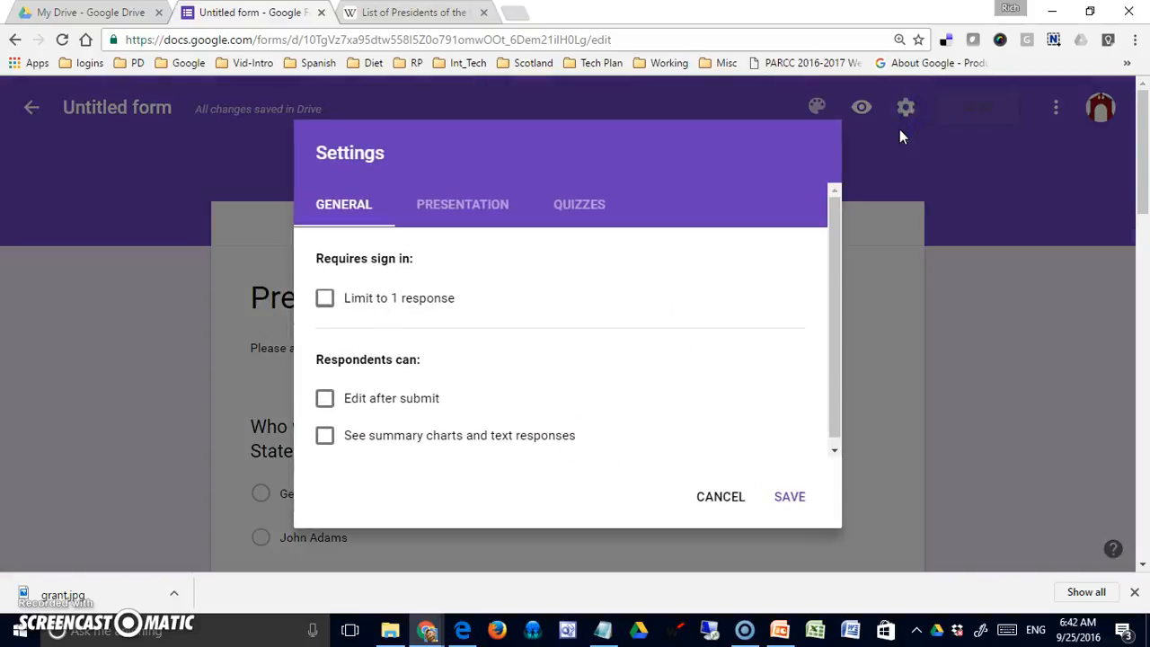
left_click(582, 212)
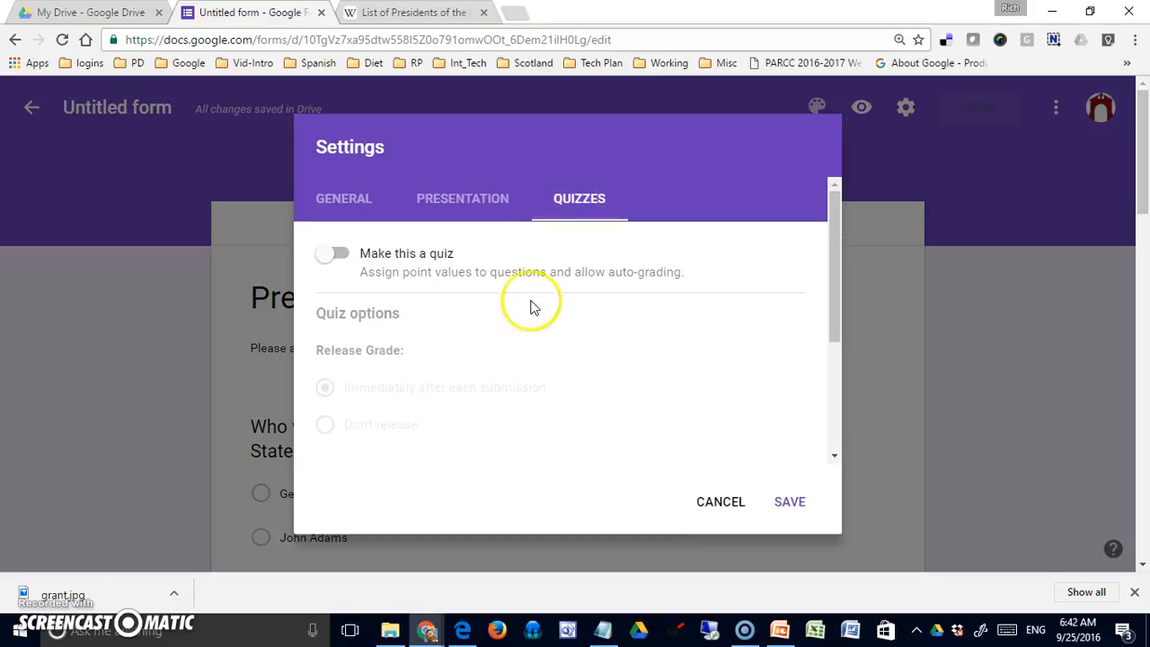
left_click(345, 255)
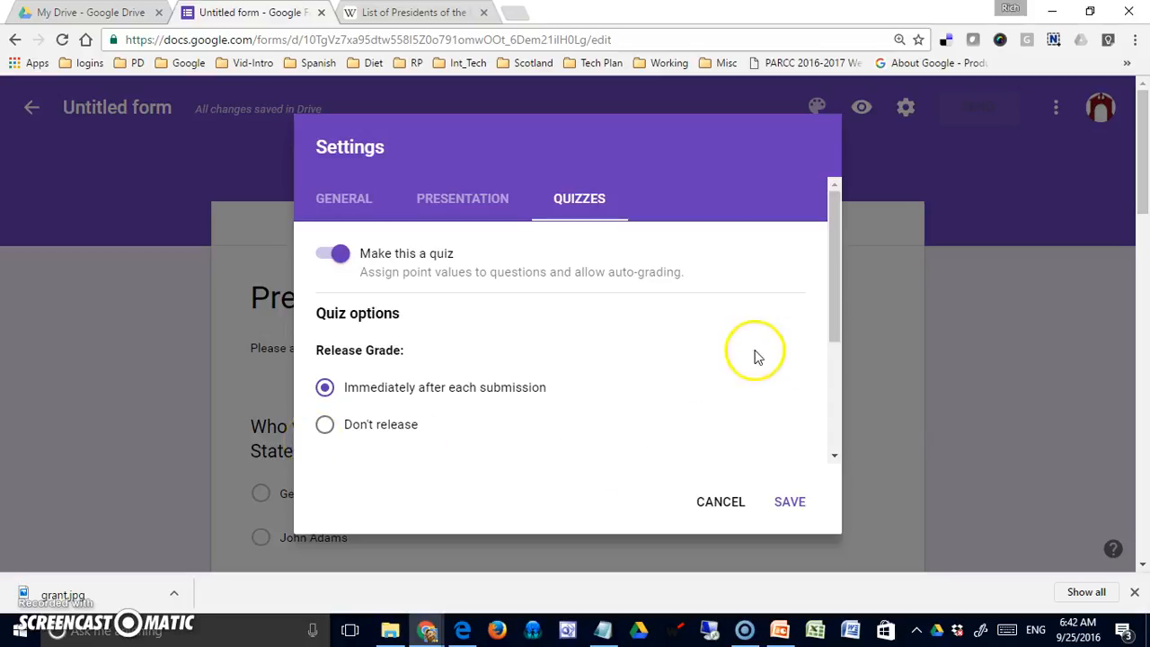
Review the help notes for missed questions, correct answers and point values, and save the quiz settings
left_click_drag(833, 329, 833, 462)
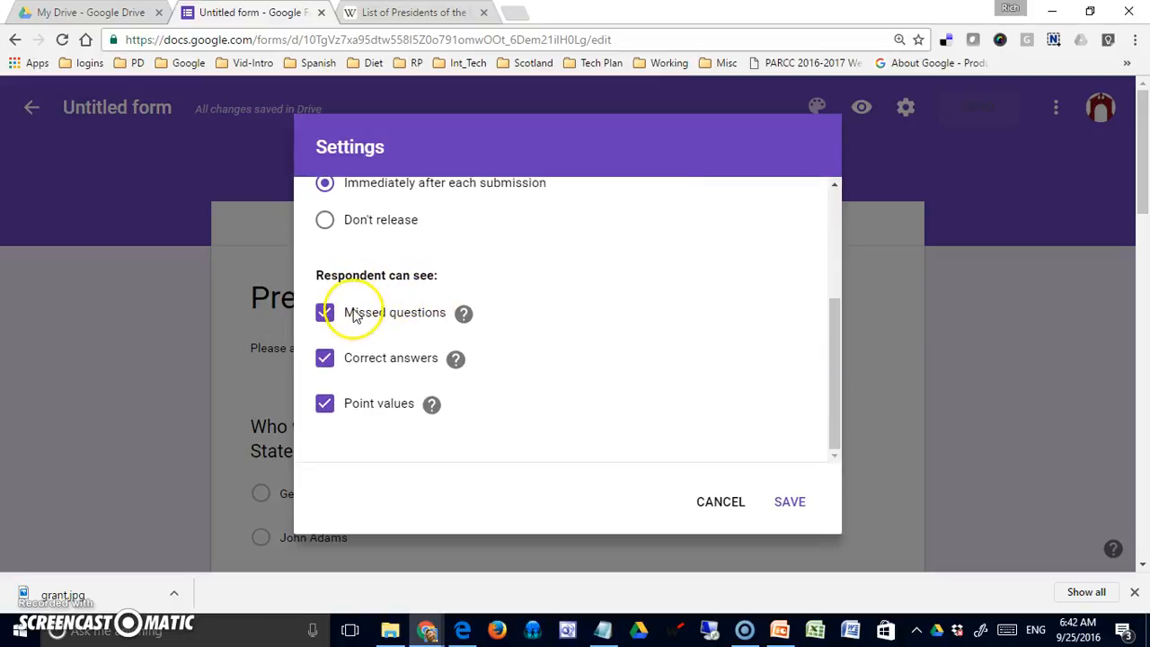
left_click(464, 317)
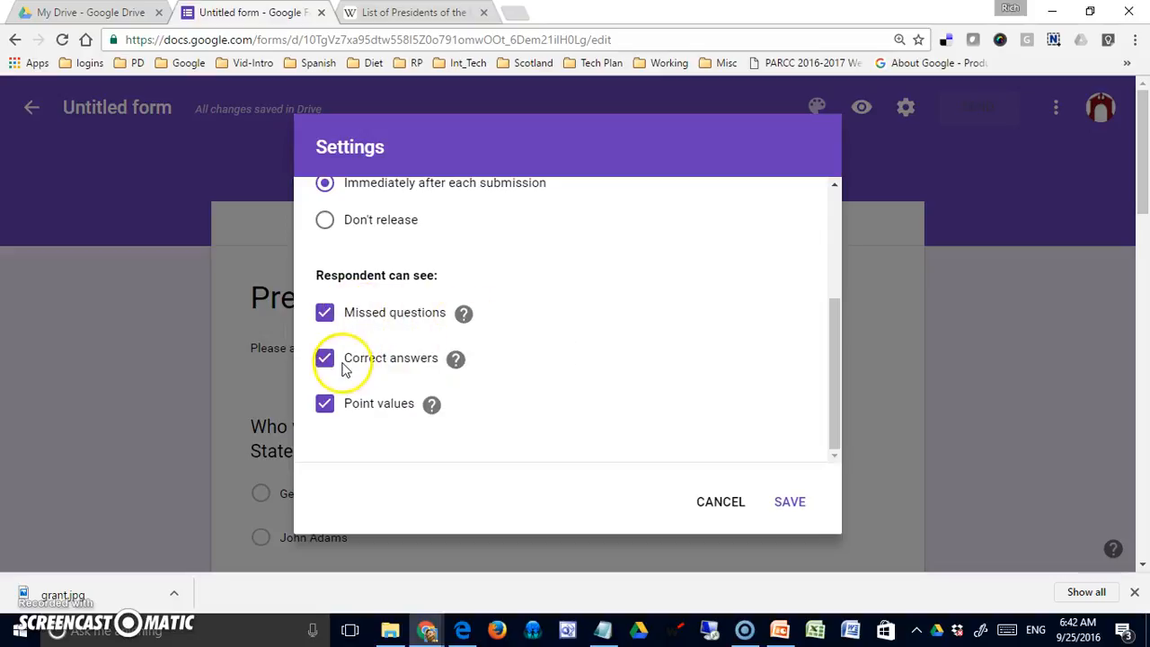
left_click(454, 360)
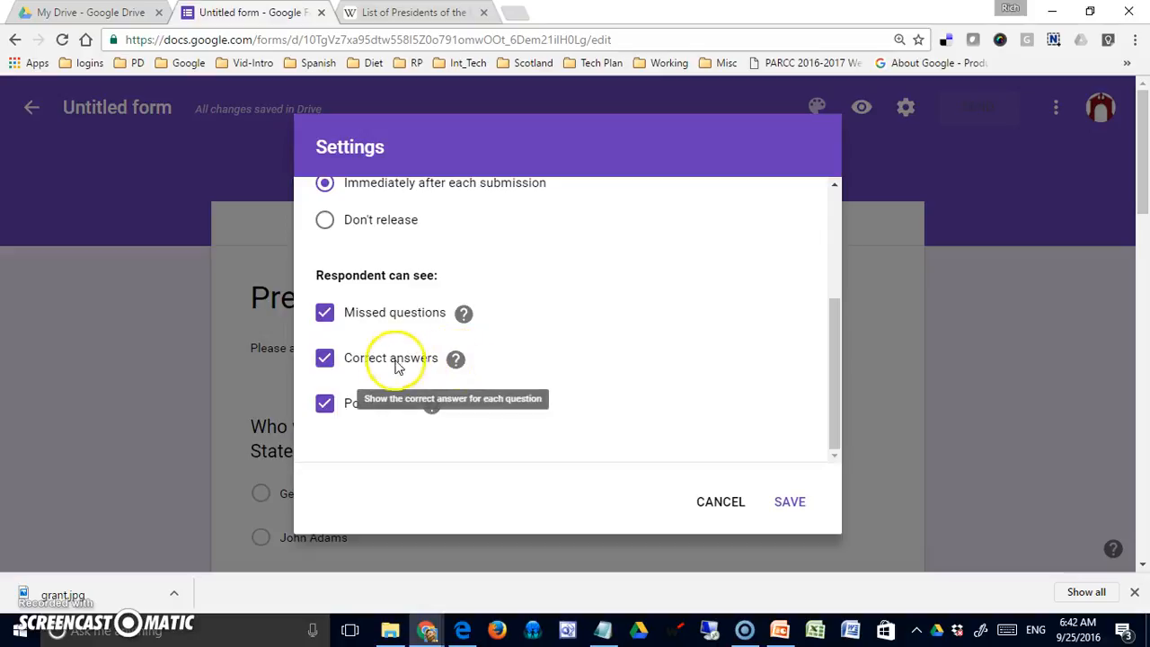
left_click(432, 405)
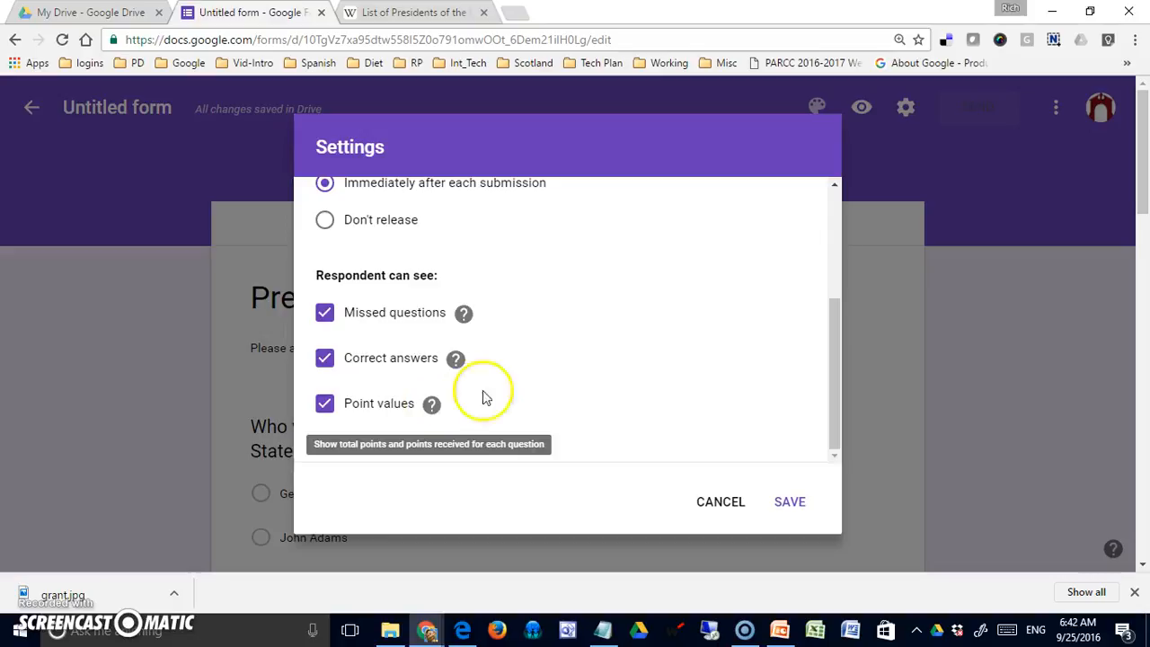
left_click(585, 347)
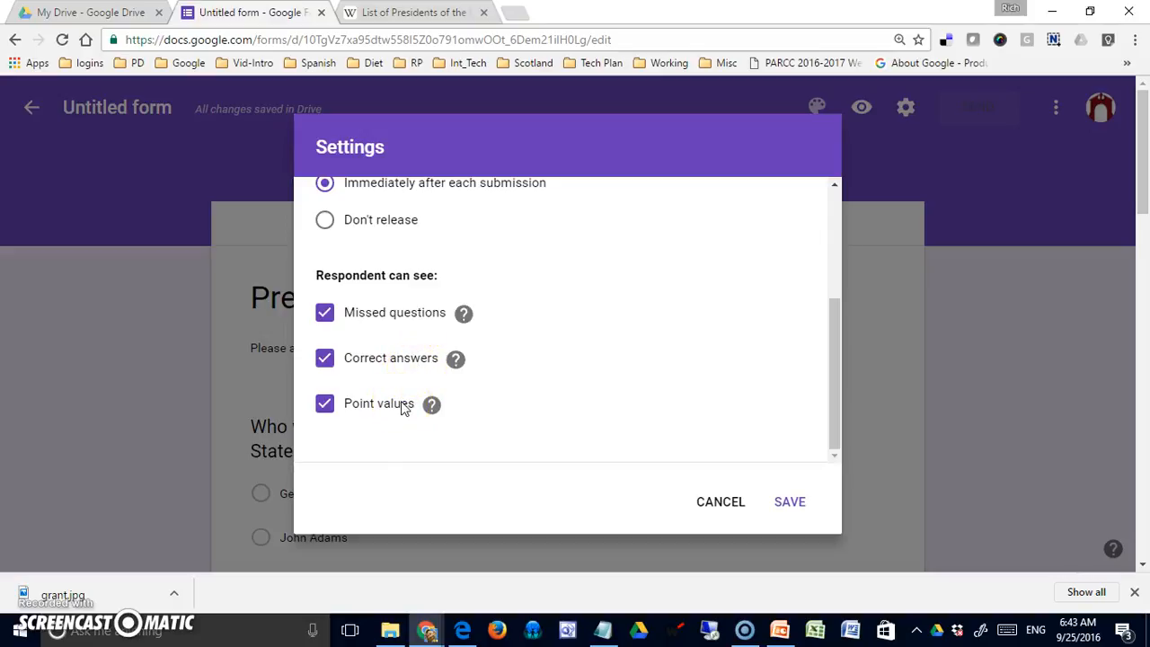
left_click(788, 505)
Give the question about the second president 25 points and mark John Adams as its correct answer
scroll(760, 483, "down", 3)
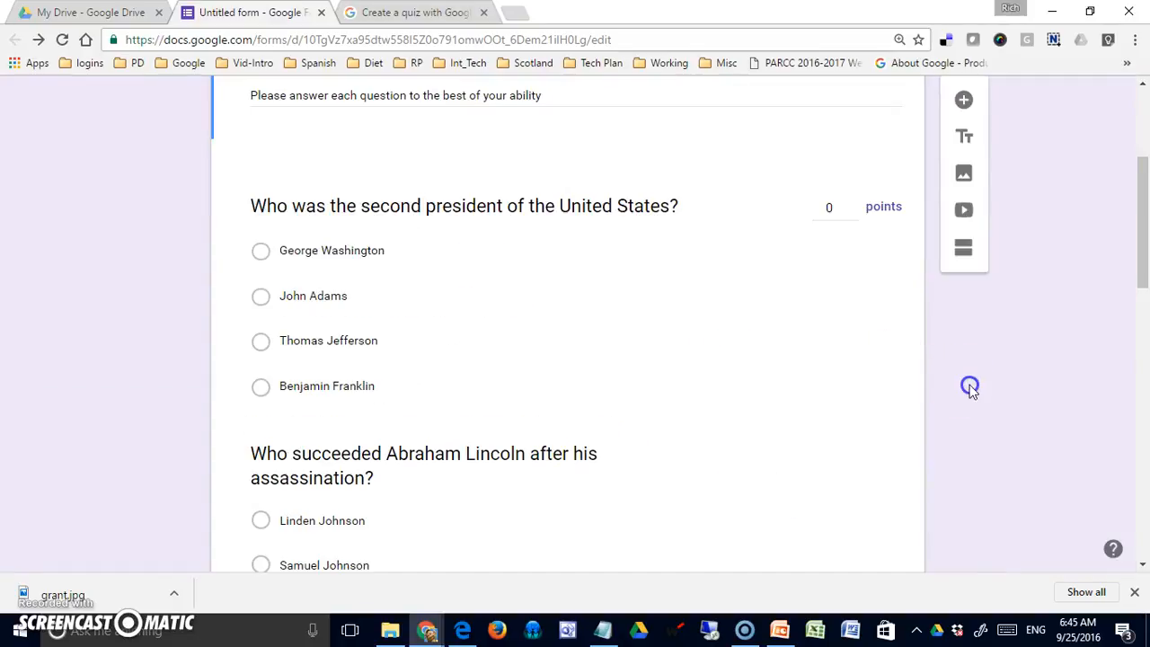
left_click(635, 232)
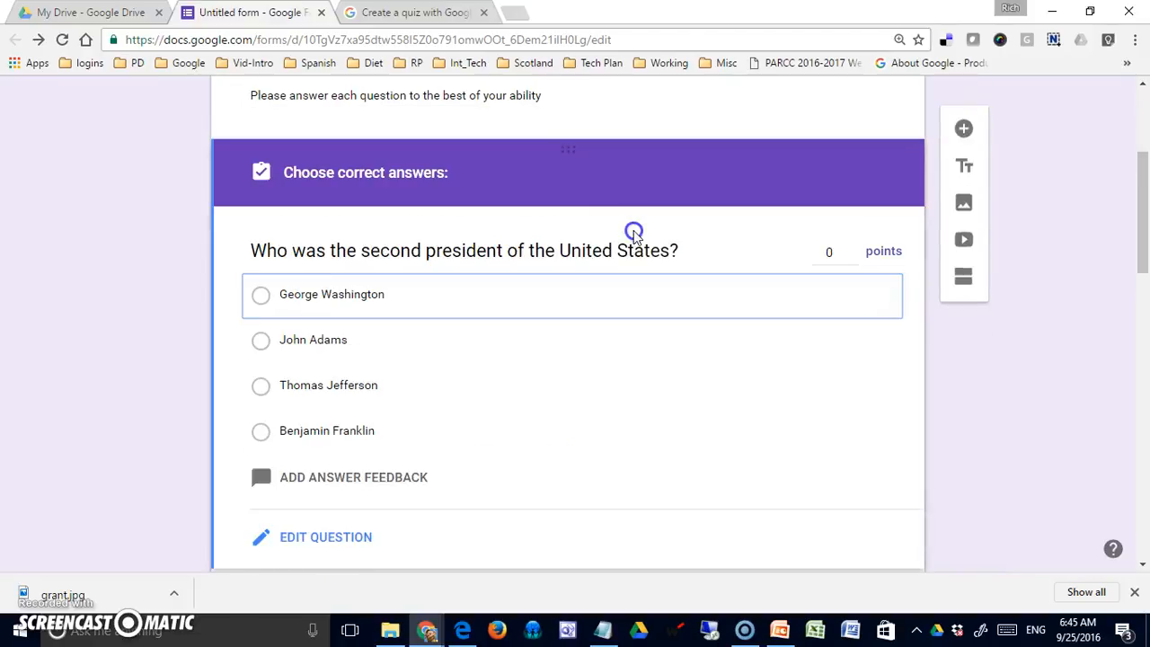
left_click(840, 259)
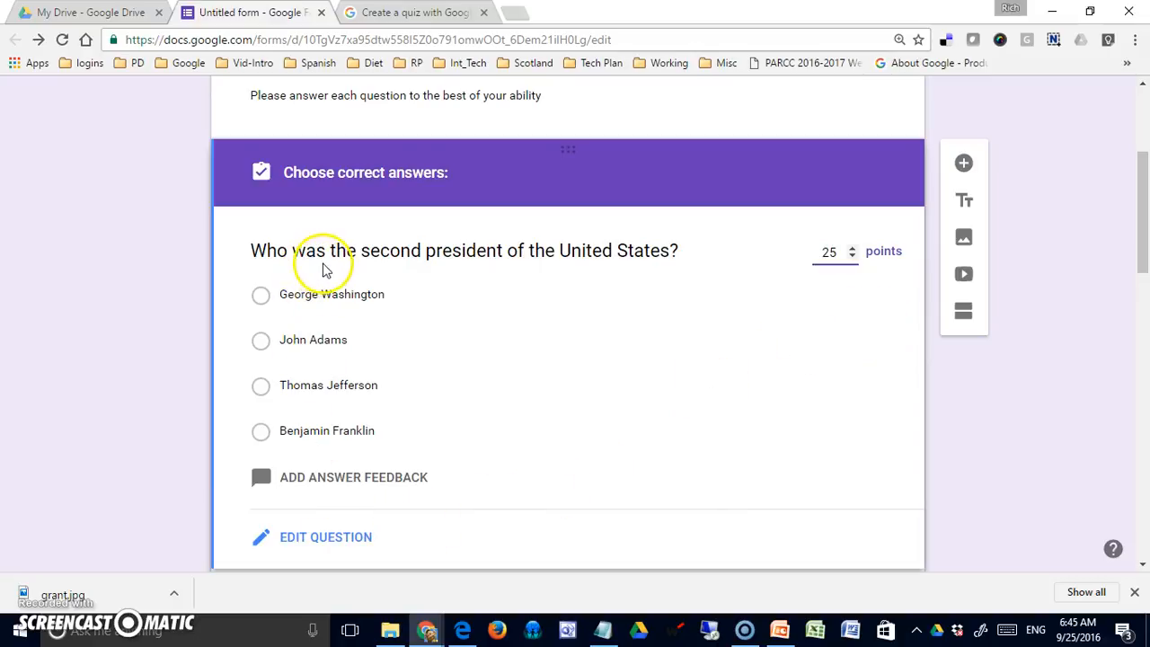
left_click(305, 546)
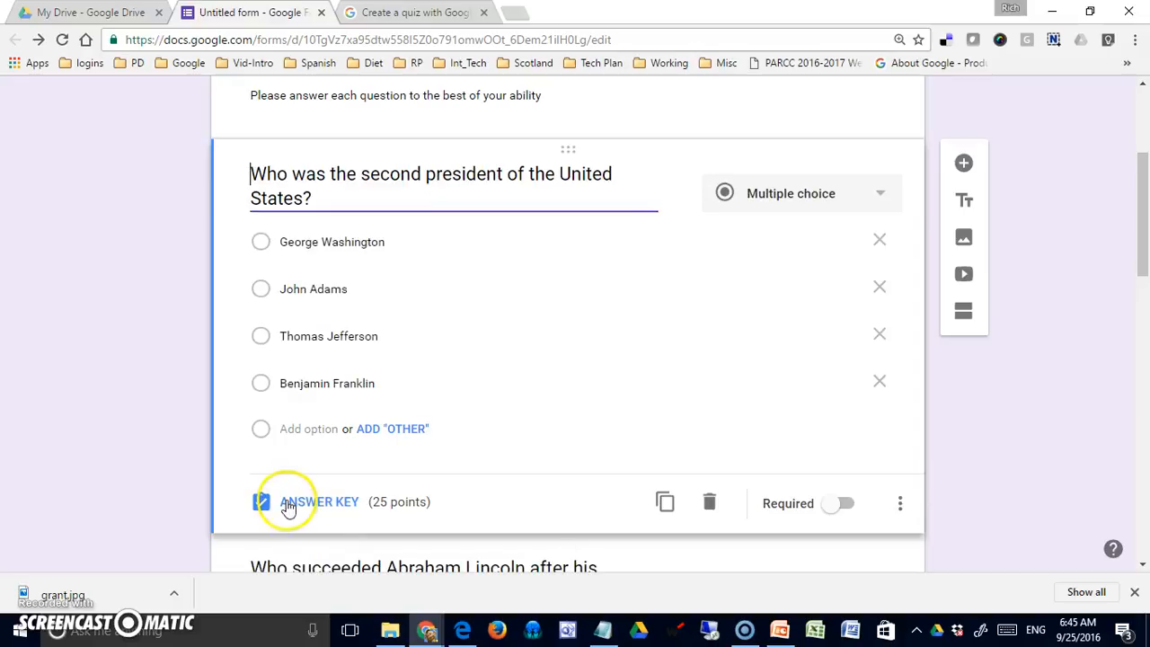
left_click(289, 504)
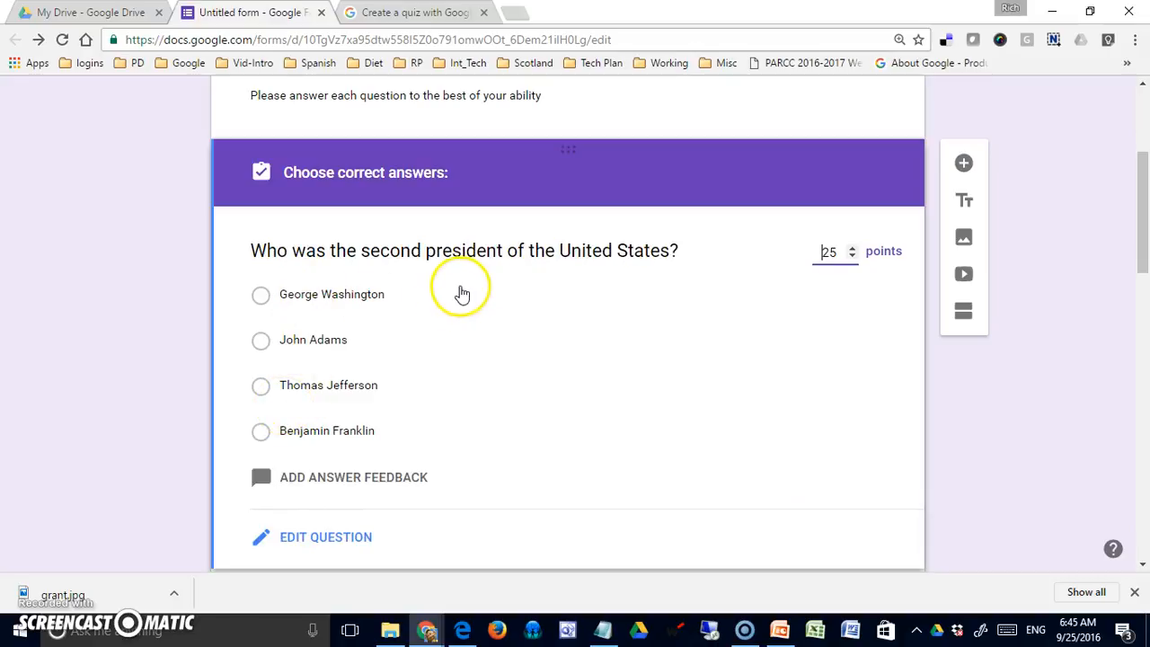
left_click(261, 341)
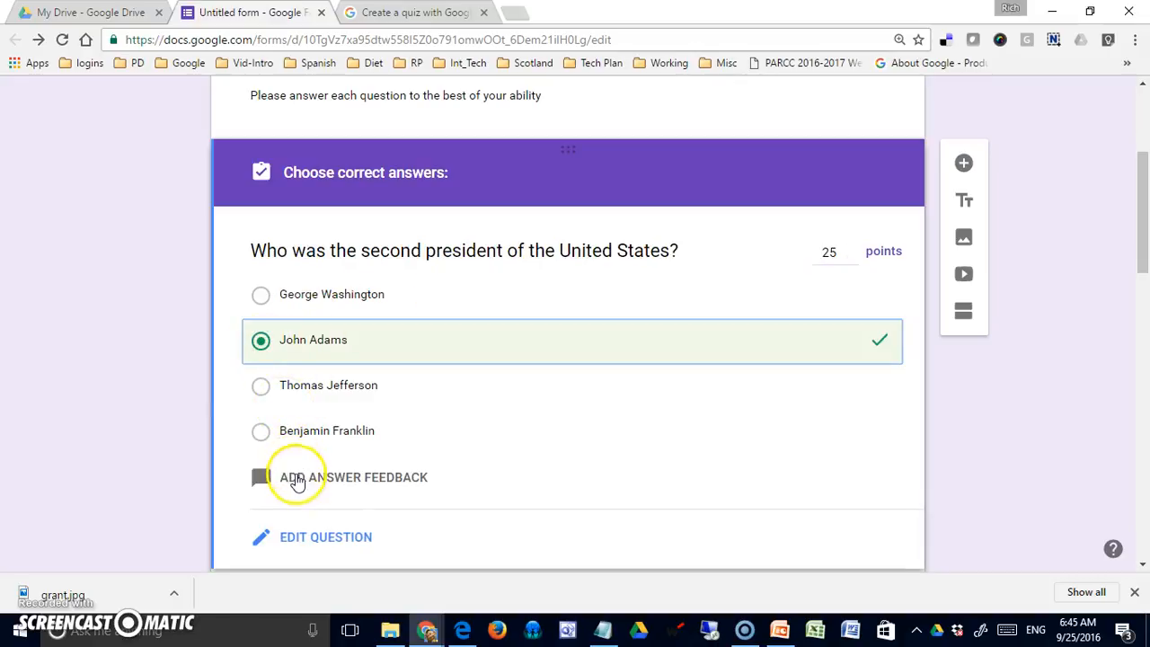
Enter the answer feedback "Please check page 23 in your book." for incorrect answers and "Great Job!" for correct answers
left_click(297, 480)
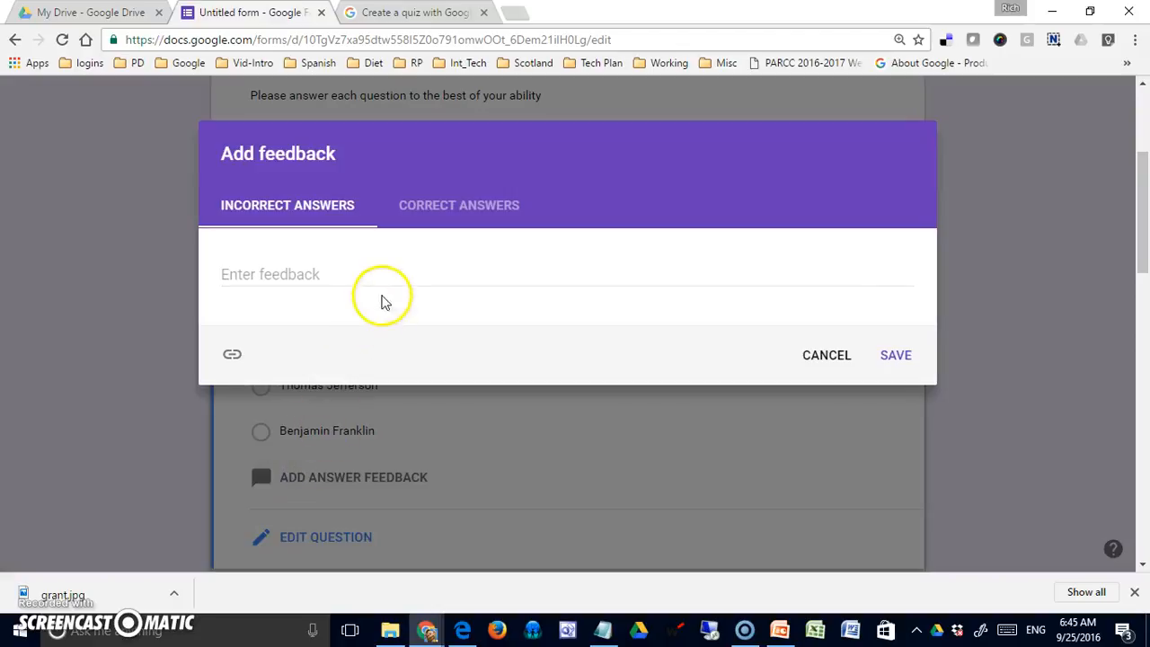
left_click(381, 279)
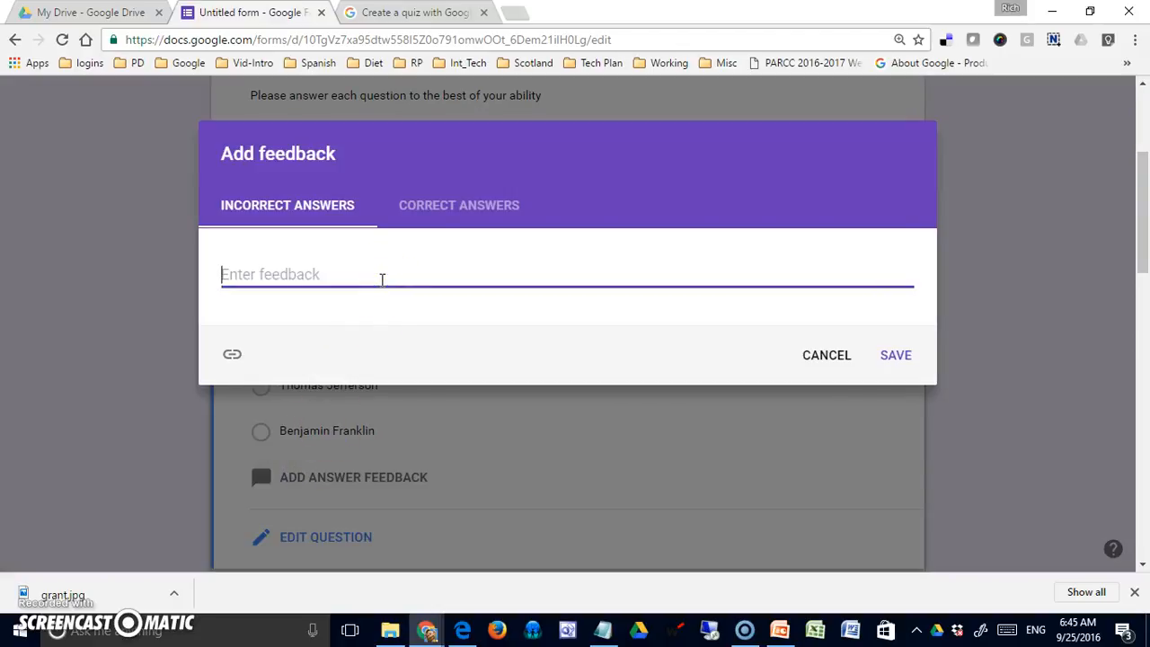
type("Please check page 23 in your book.")
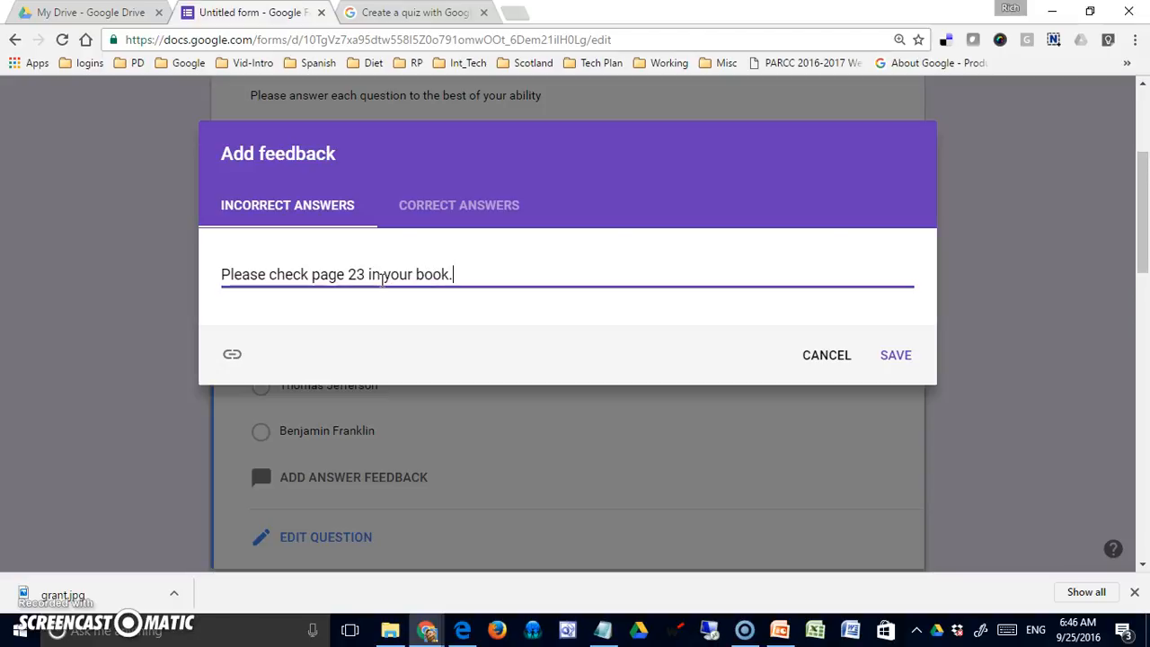
left_click(445, 205)
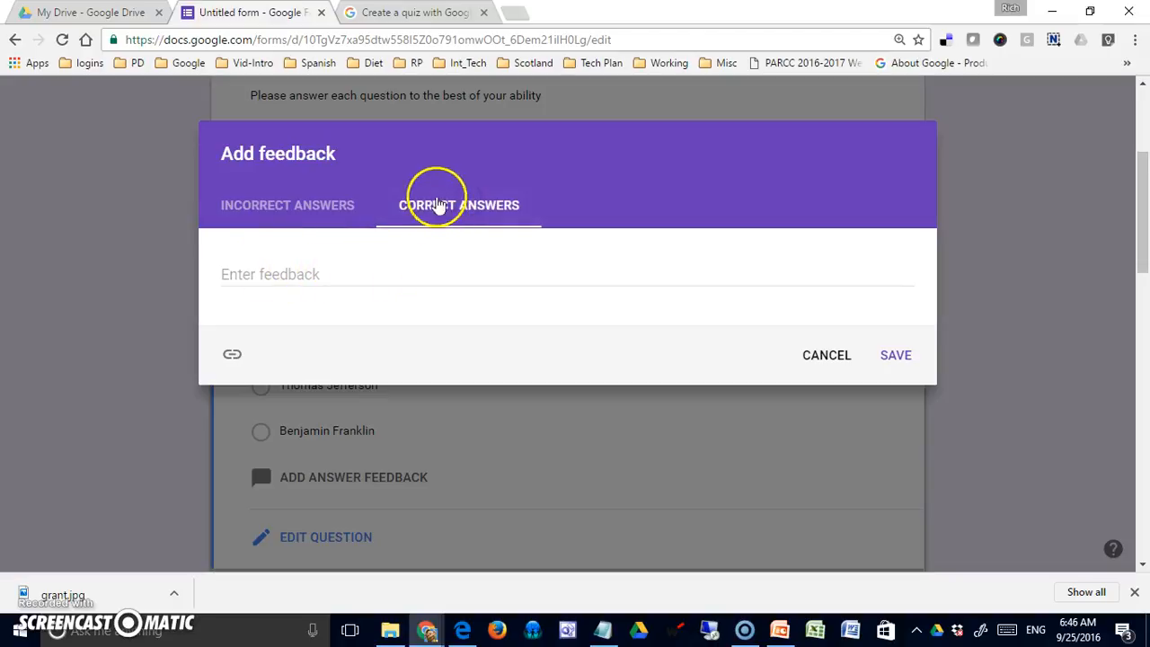
left_click(355, 279)
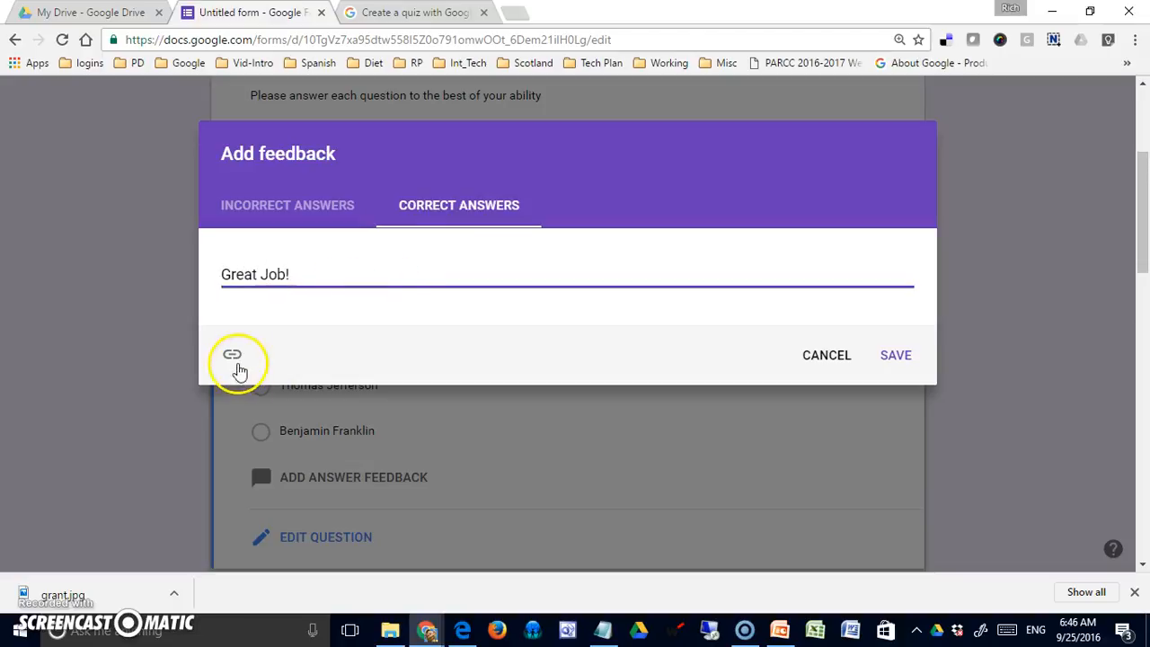
left_click(232, 354)
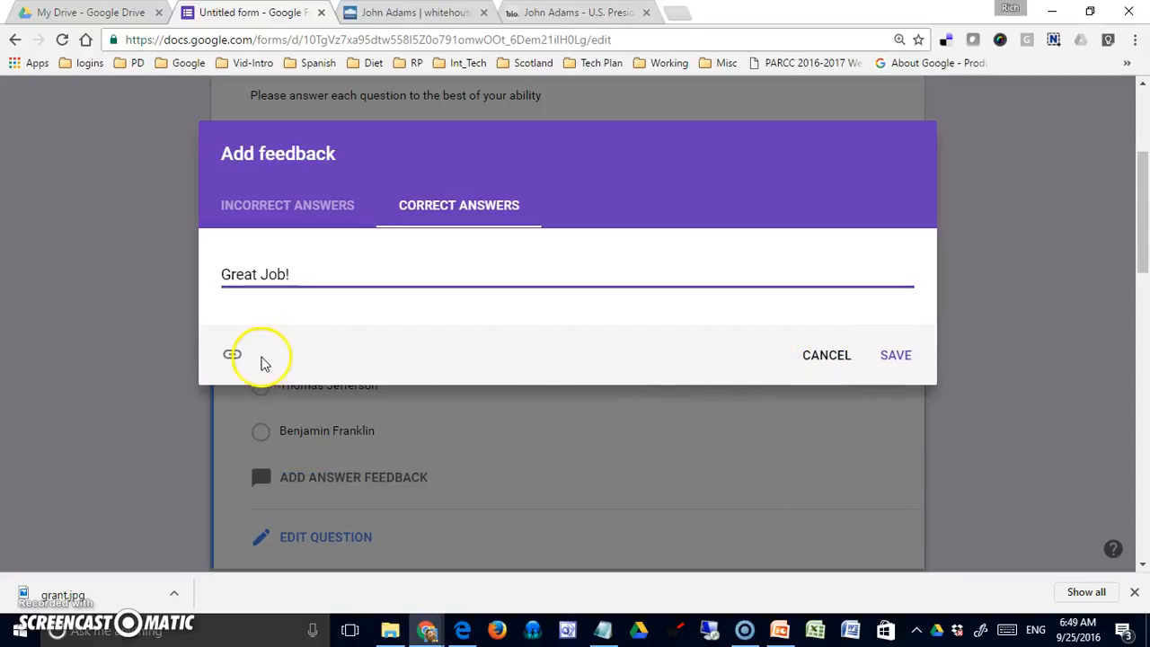
left_click(232, 357)
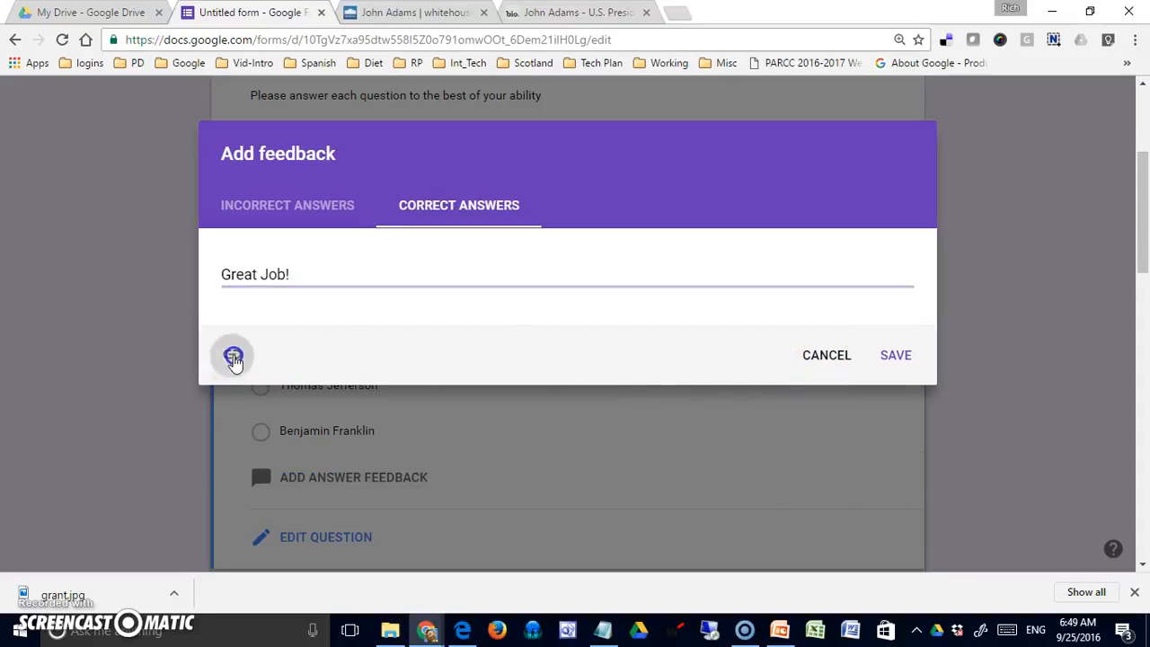
left_click(392, 12)
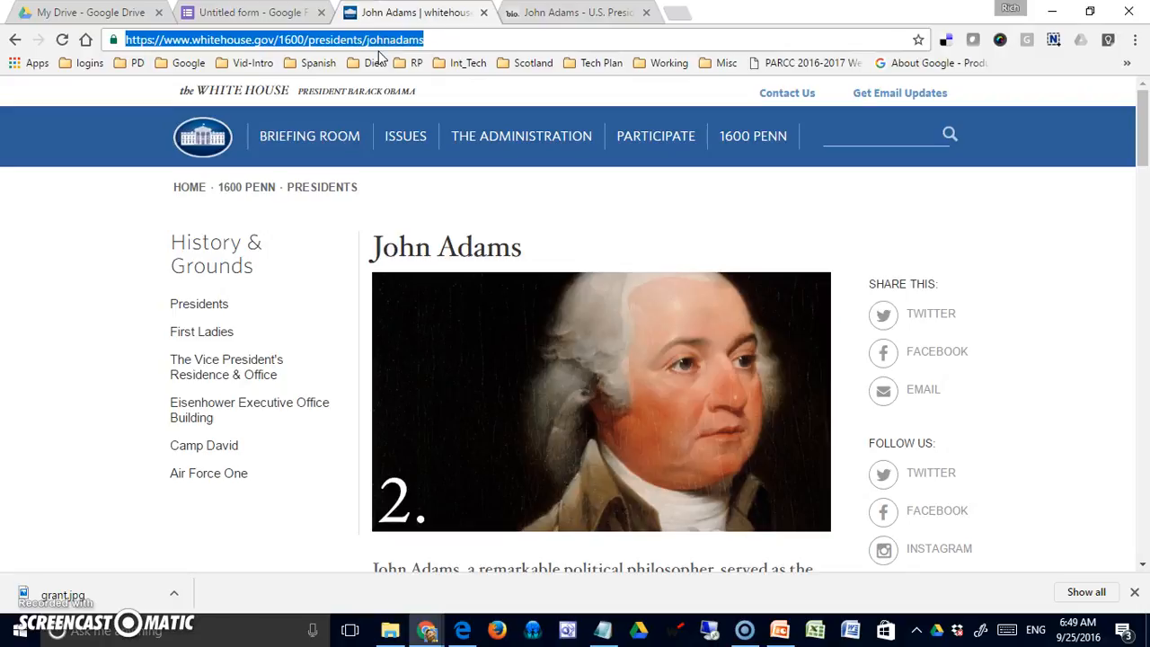
left_click(282, 15)
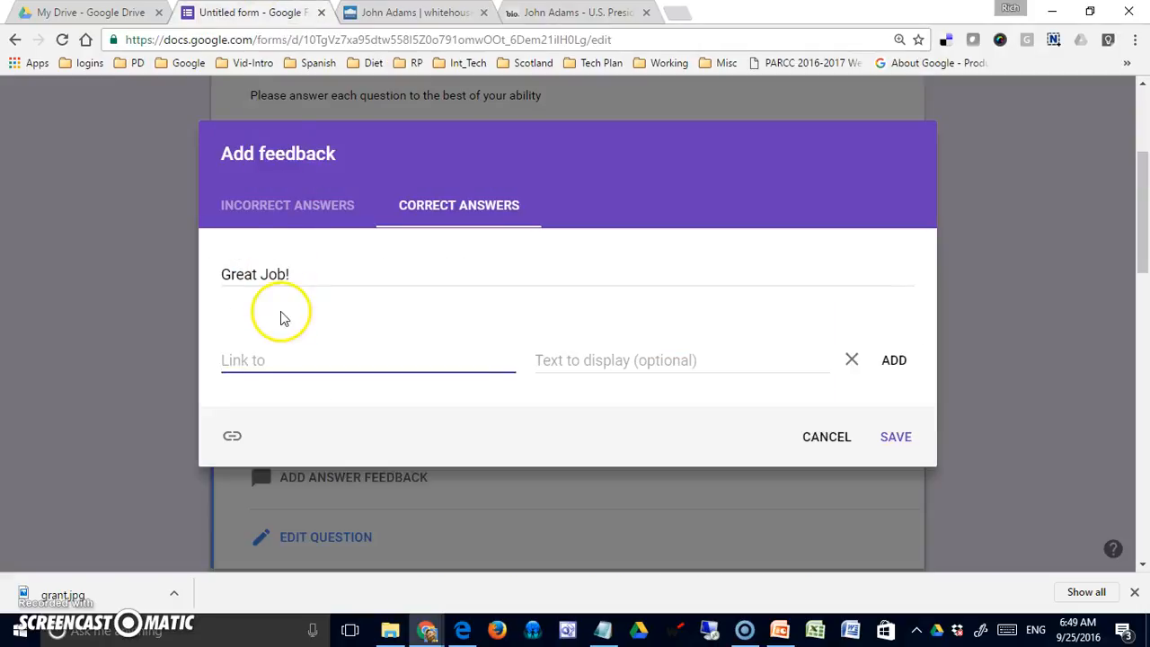
type("https://www.whitehouse.gov/1600/presidents/johnadams")
left_click(666, 360)
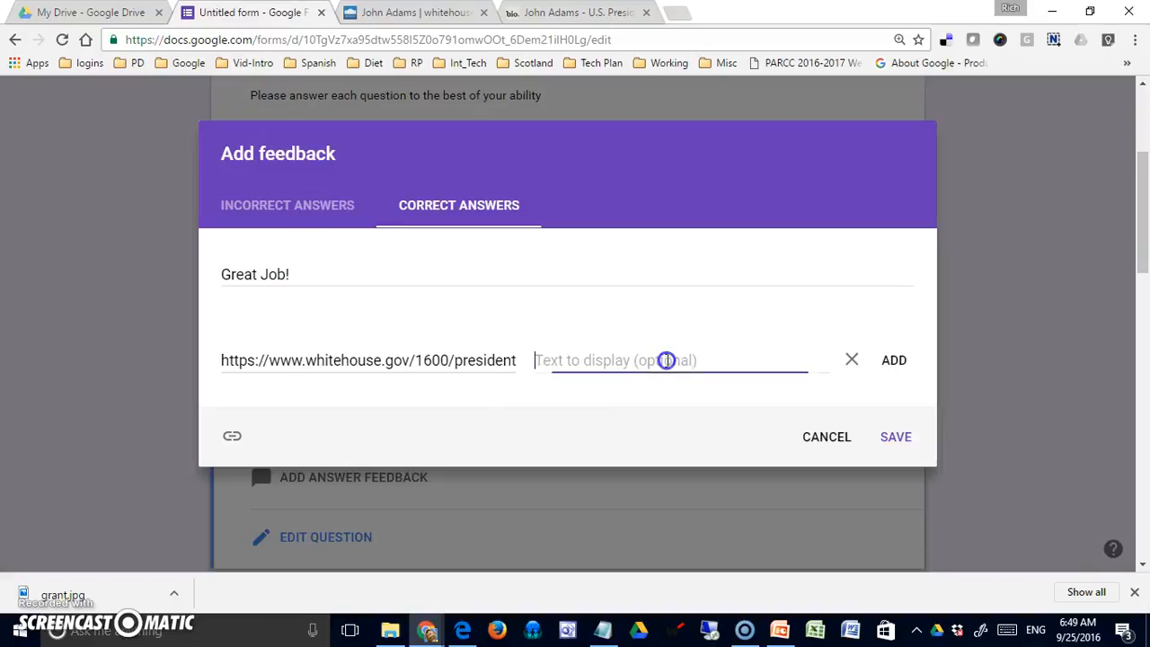
type("About John Ada")
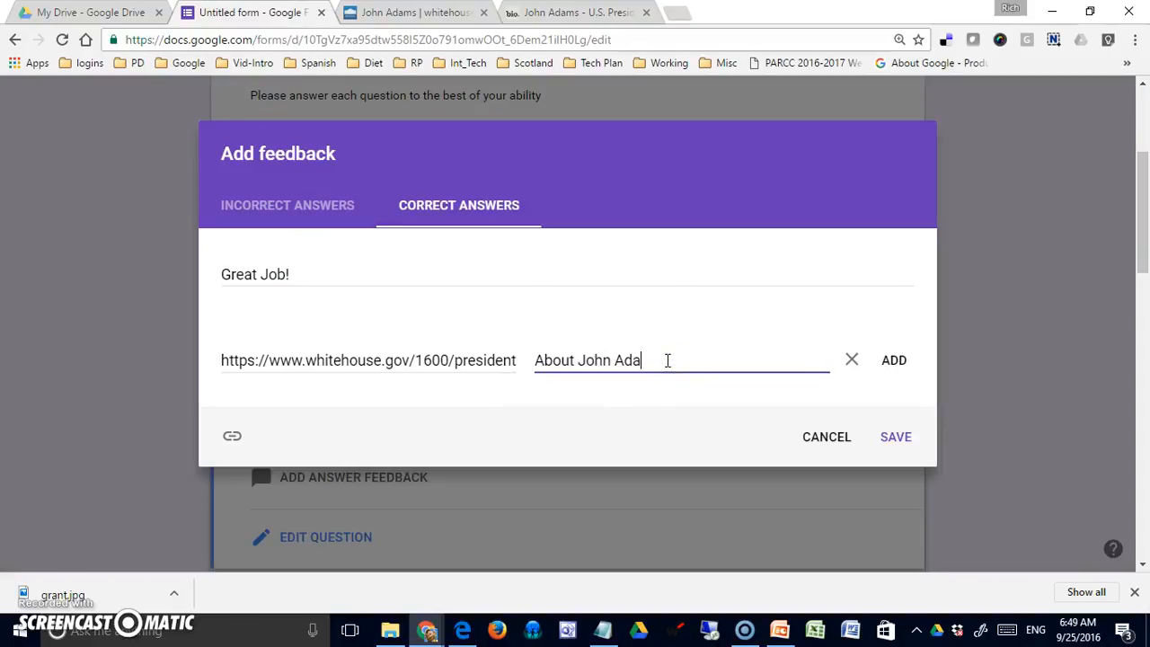
type("ms")
left_click(896, 359)
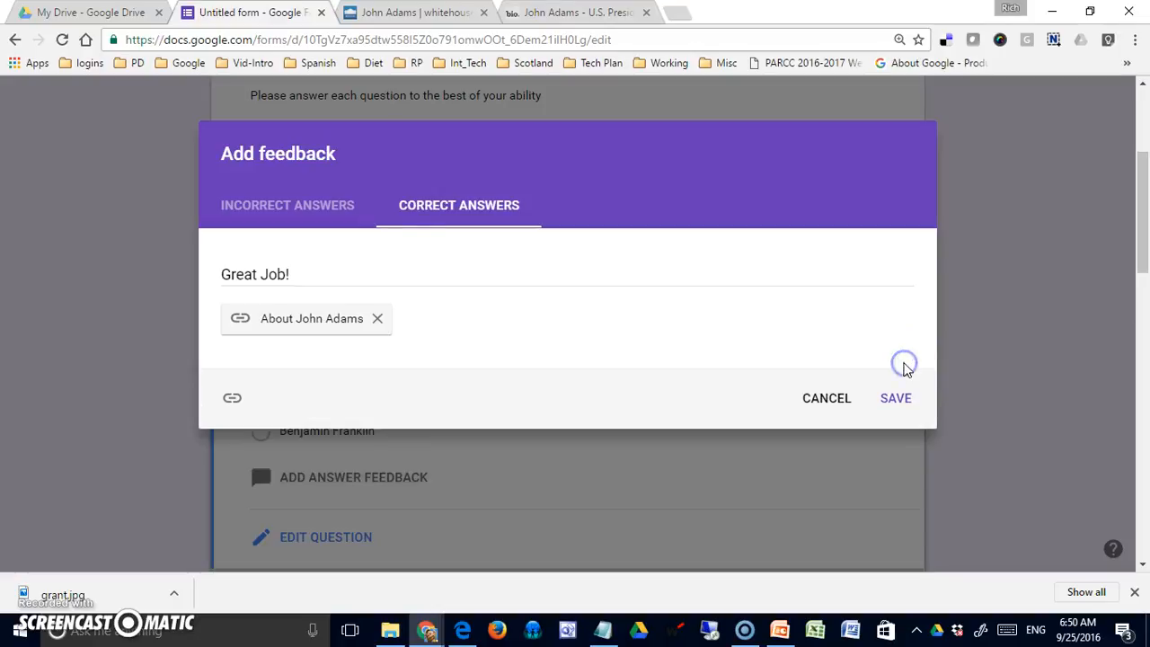
Add a second link to the correct-answer feedback, using the address of the open biography.com John Adams page and the display text "Biography"
left_click(232, 397)
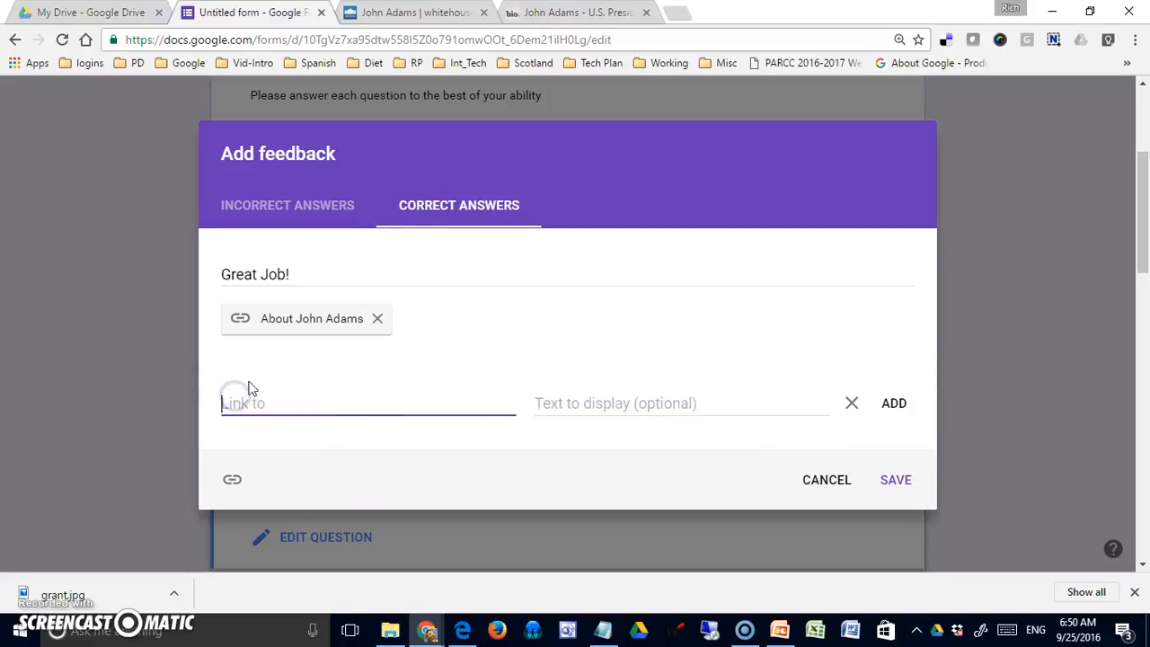
left_click(539, 14)
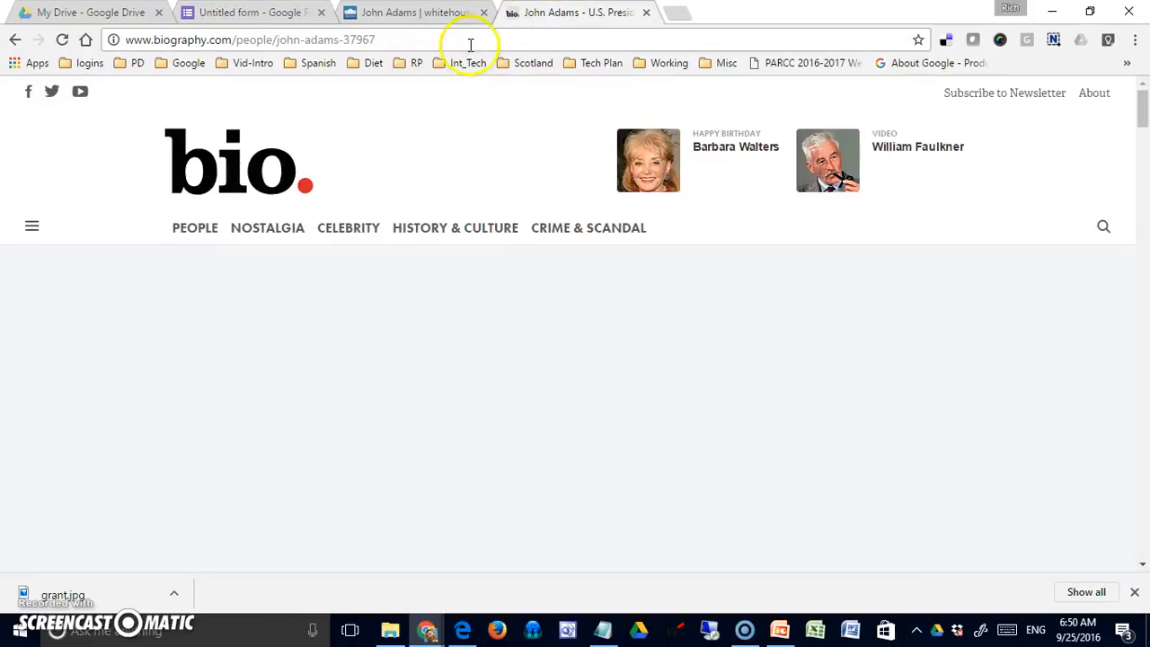
left_click(470, 39)
key("ctrl+c")
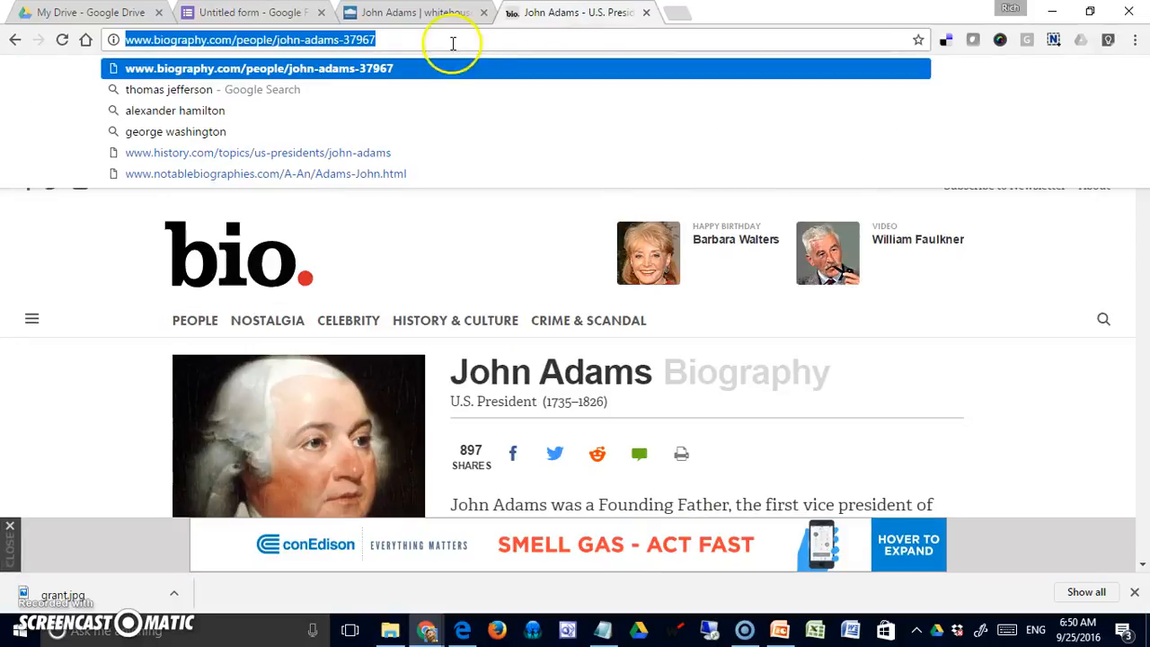
left_click(286, 12)
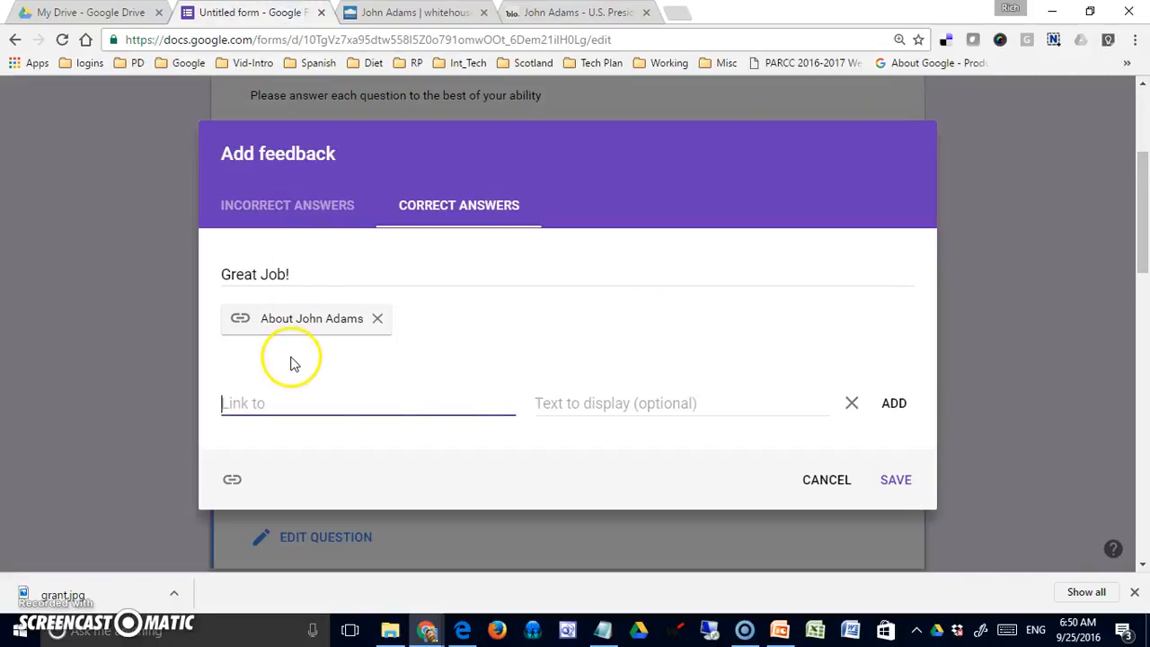
key("ctrl+v")
left_click(595, 412)
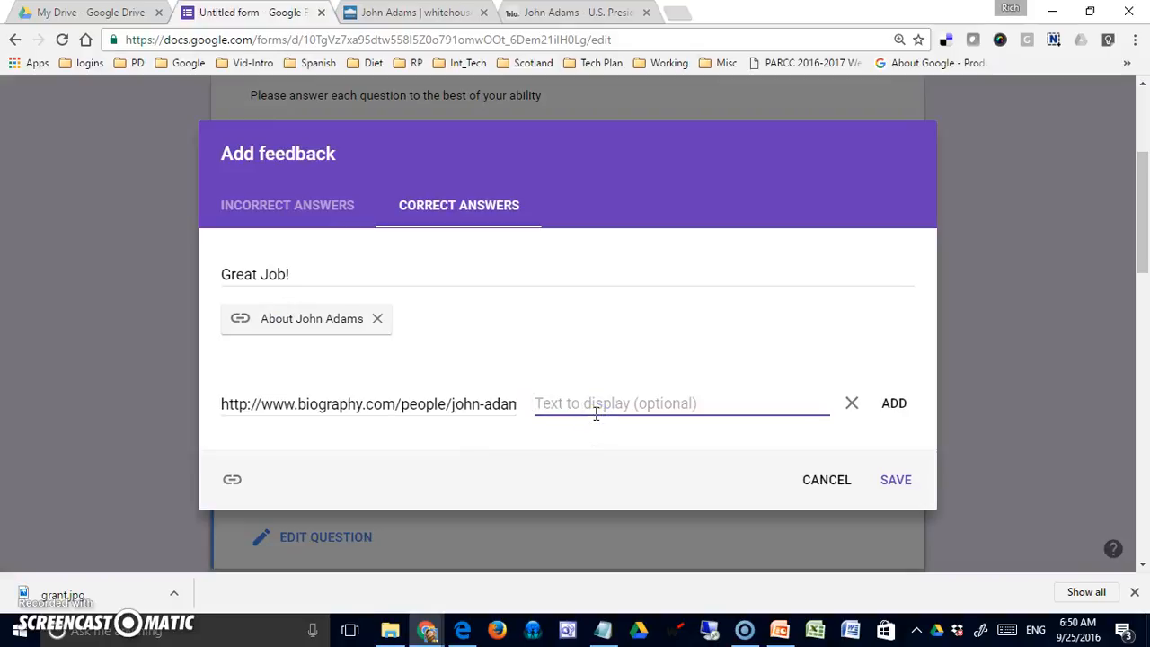
type("Biography")
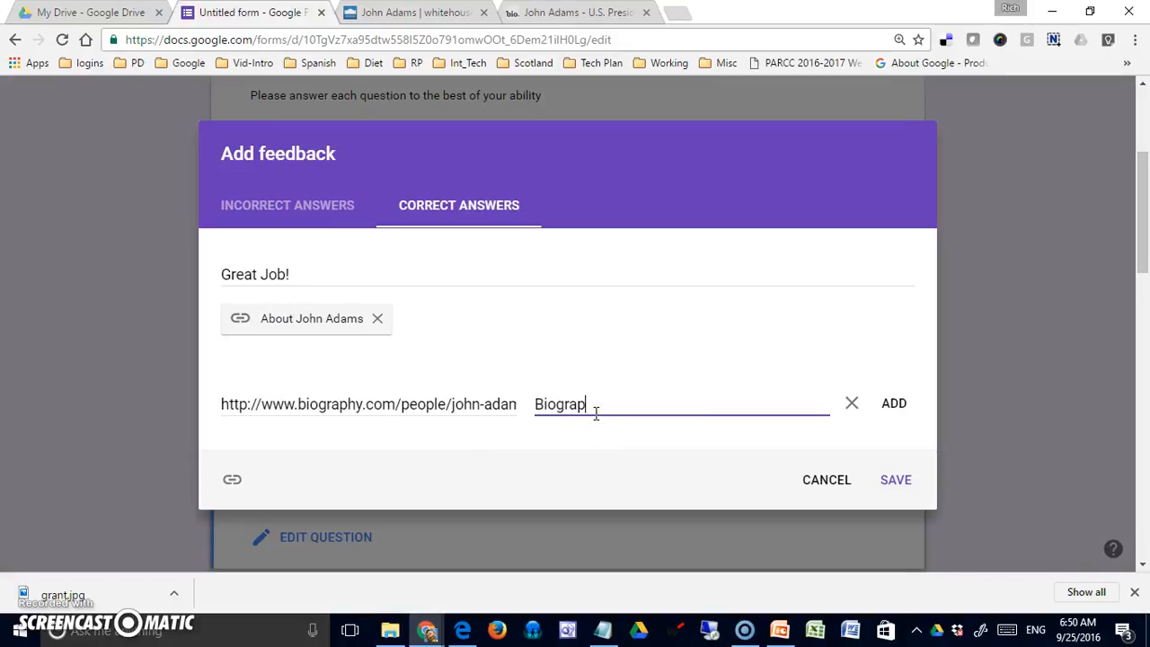
left_click(893, 403)
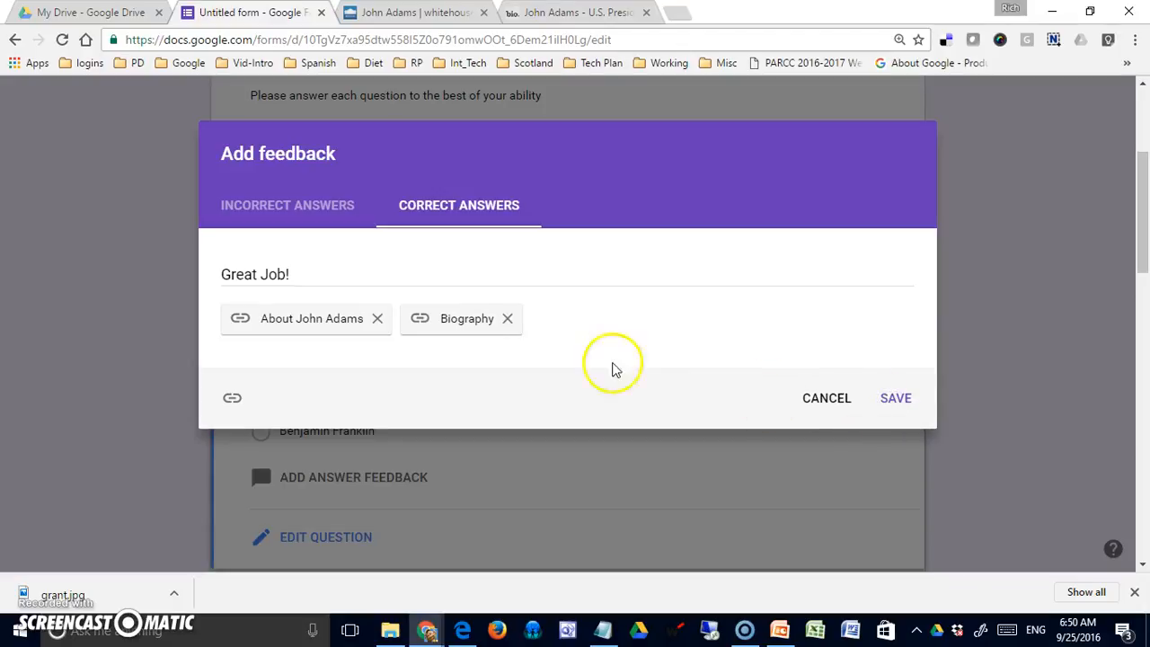
Check the incorrect-answer feedback and save both feedback messages for the question about the second president
left_click(286, 211)
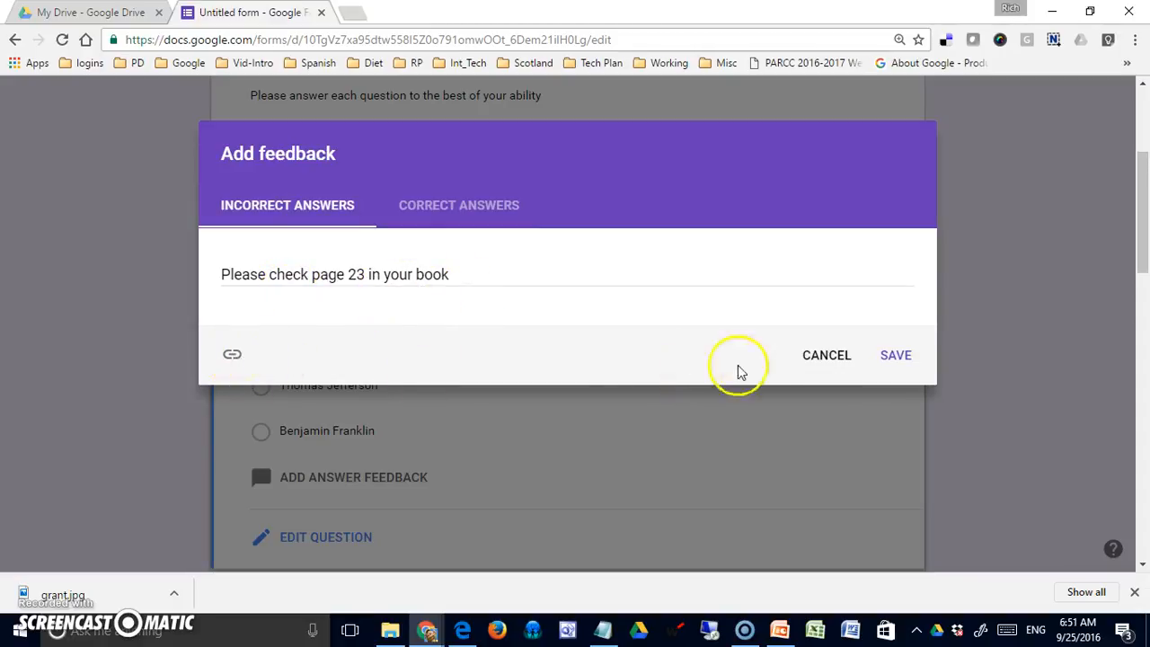
left_click(890, 359)
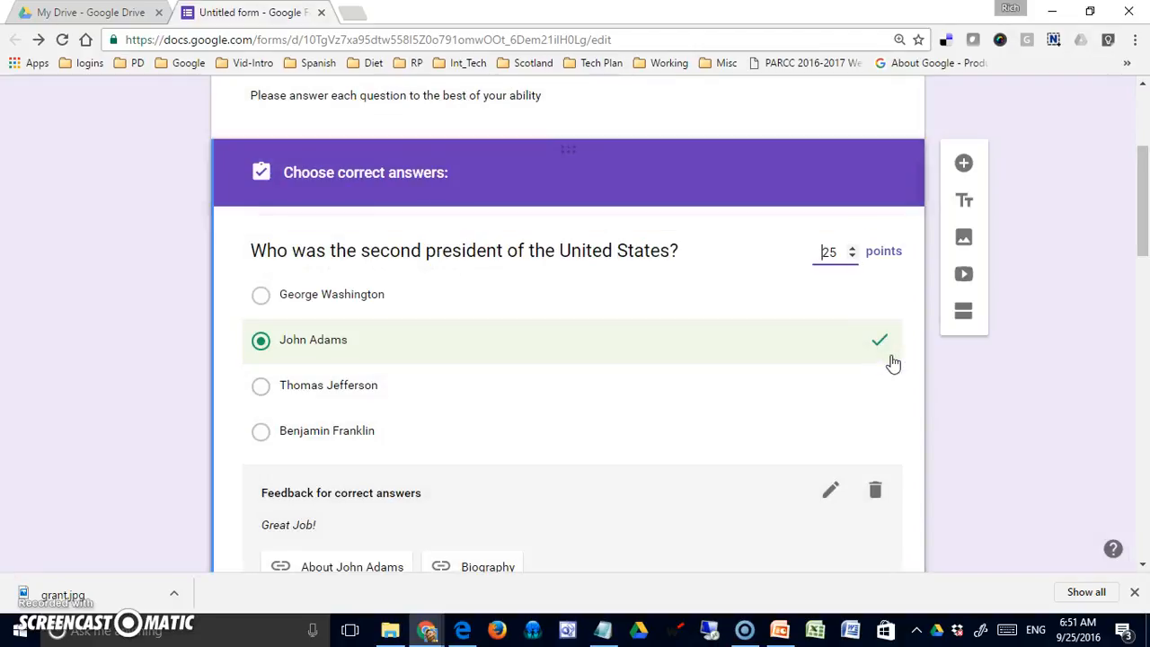
scroll(991, 440, "down", 3)
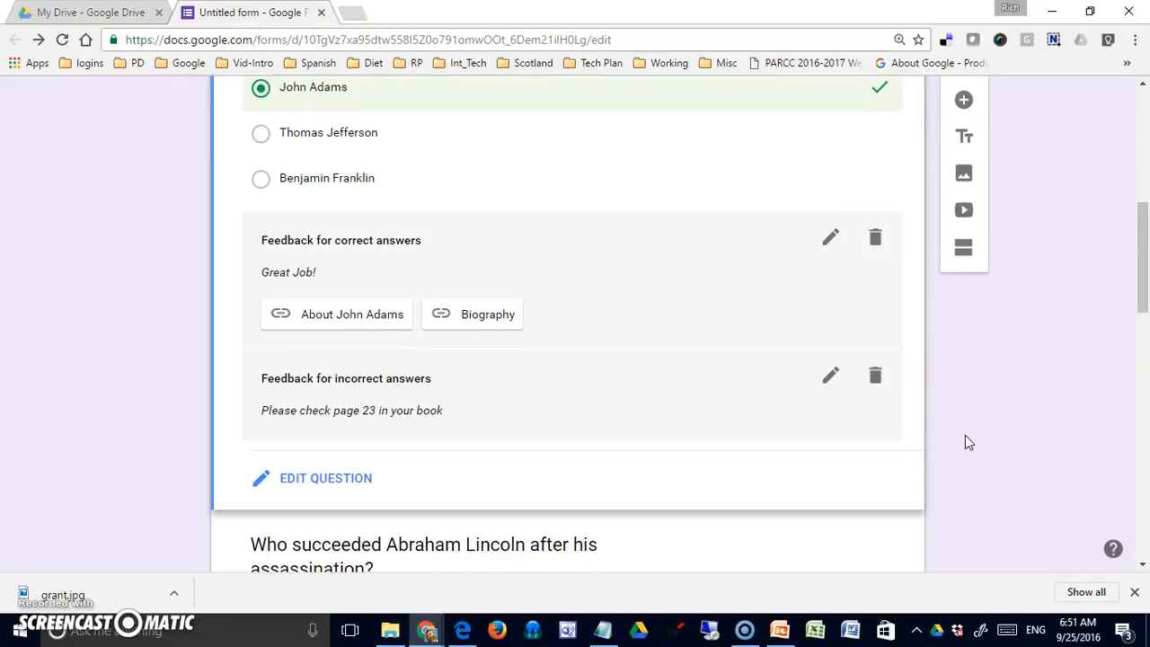
Give the question about Abraham Lincoln's successor 25 points and mark Andrew Johnson as its correct answer
scroll(958, 449, "down", 4)
left_click(761, 353)
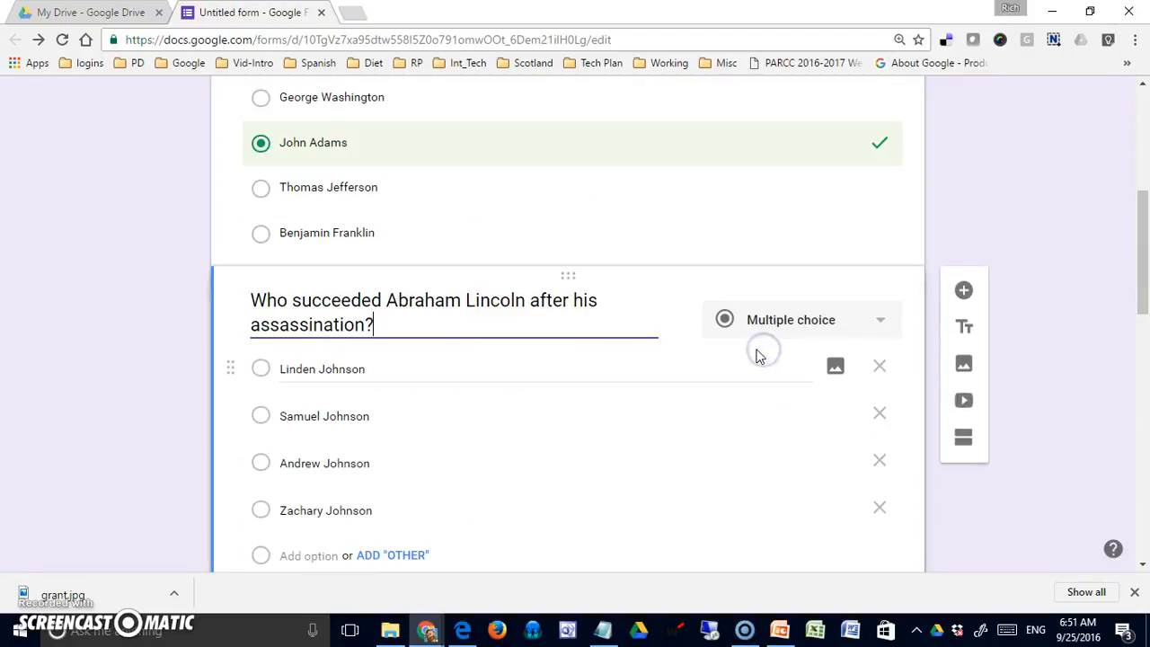
scroll(780, 369, "down", 2)
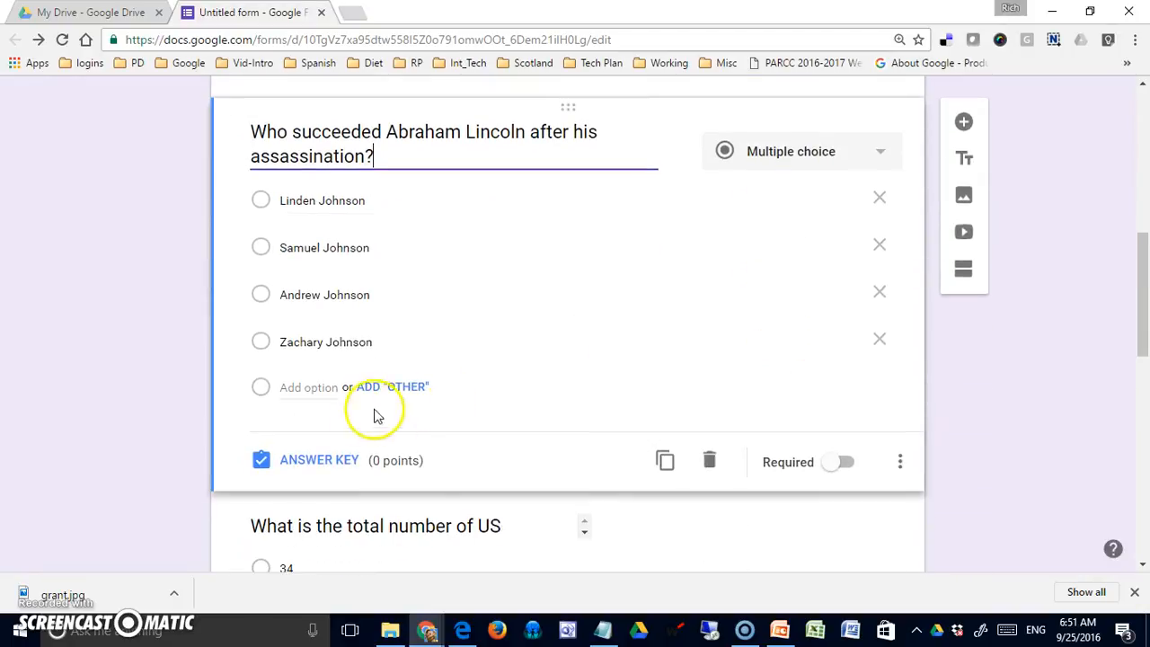
left_click(301, 461)
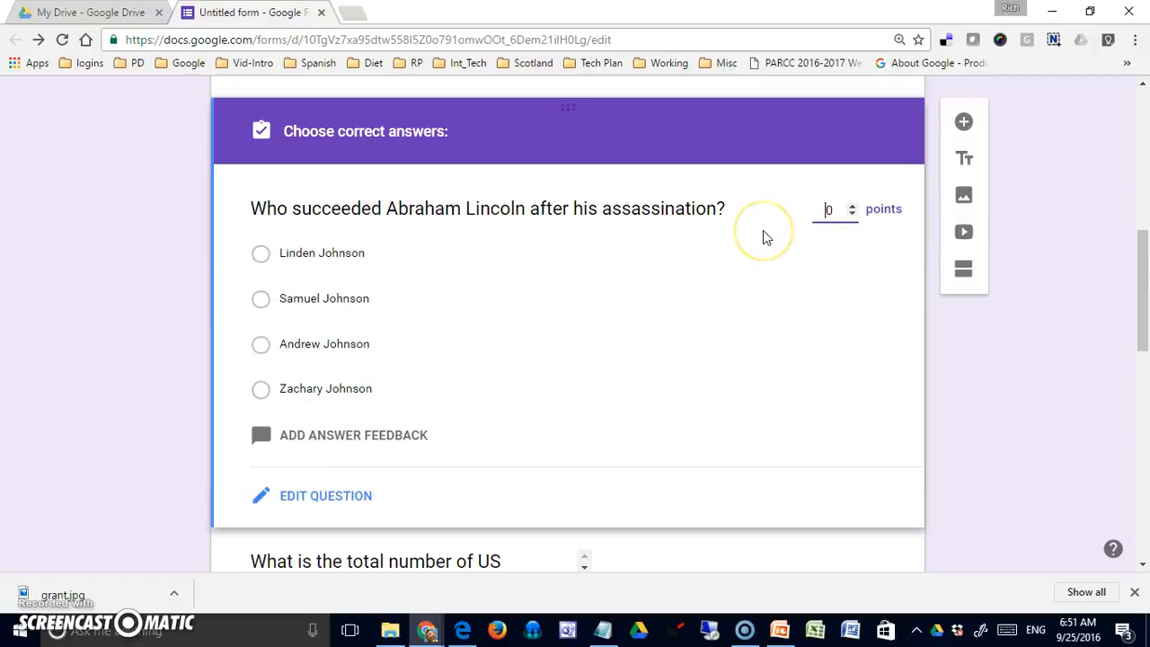
type("25")
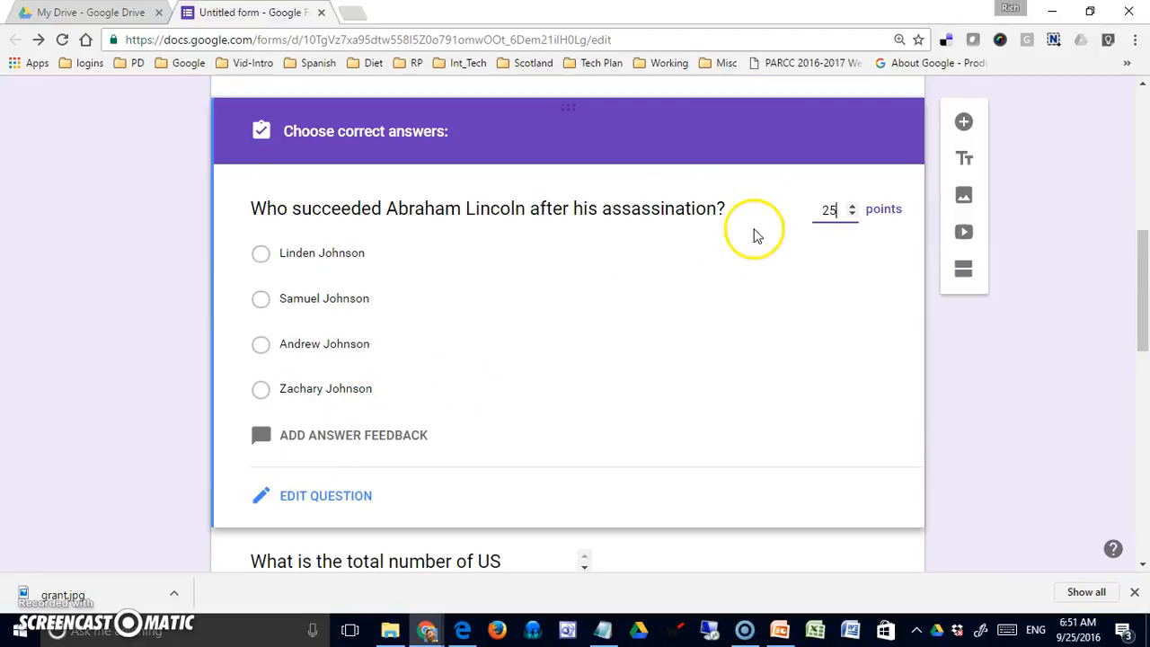
left_click(261, 344)
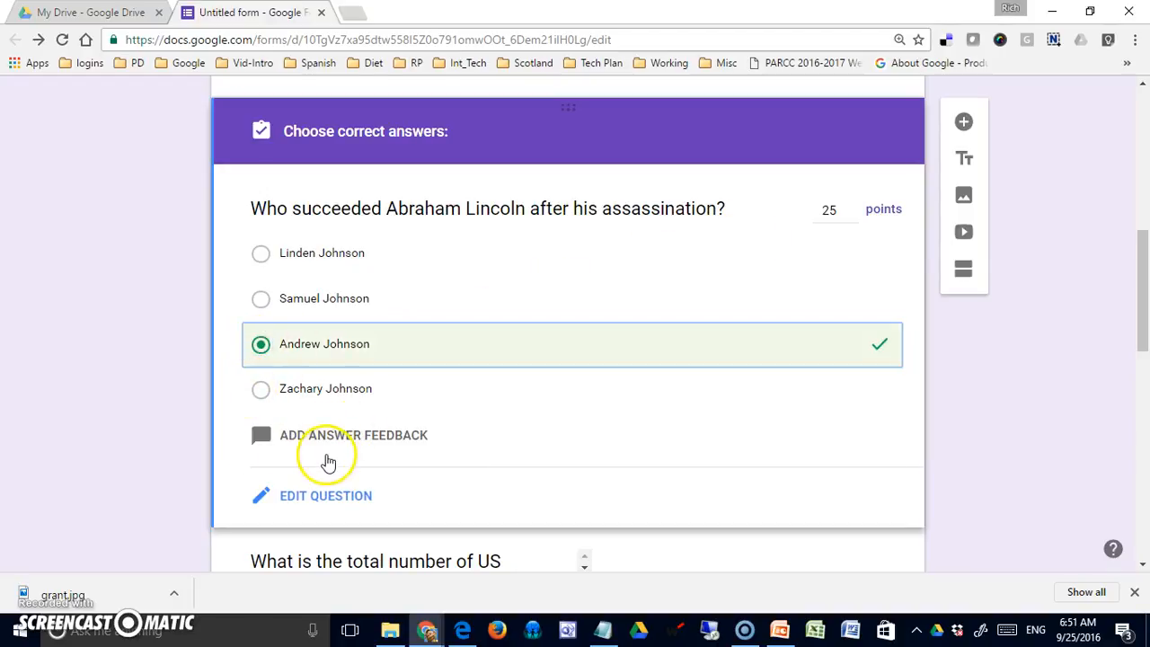
Add answer feedback to the Lincoln question: "Try Again" for incorrect answers and "Great!" for correct answers
left_click(318, 435)
left_click(330, 275)
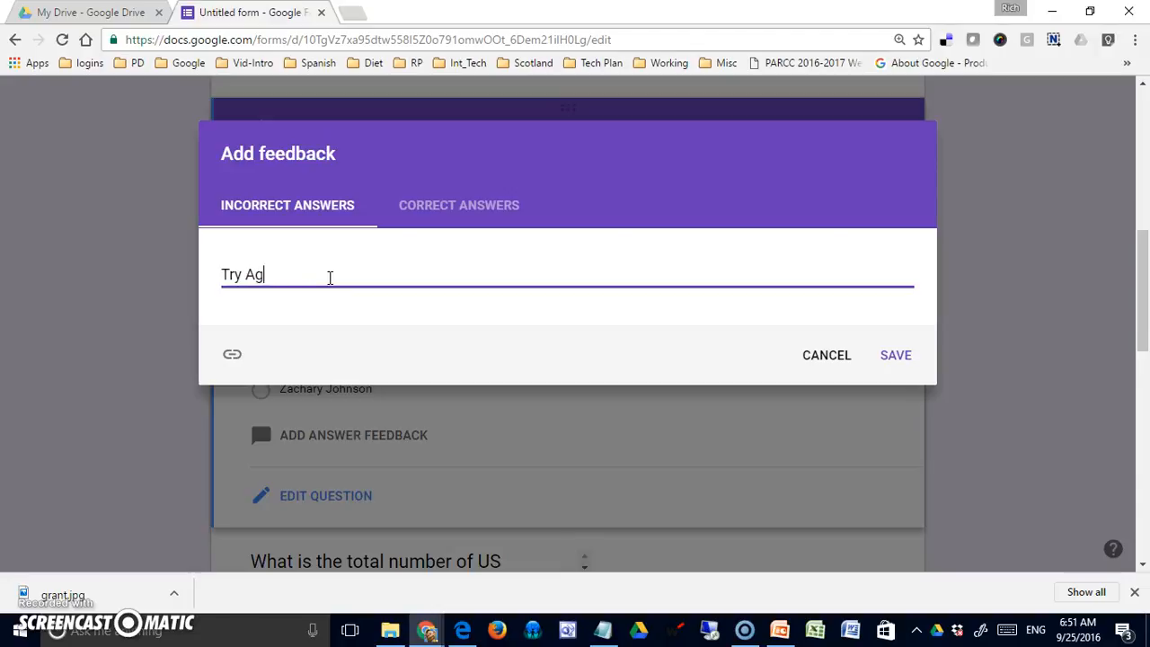
left_click(434, 209)
left_click(350, 272)
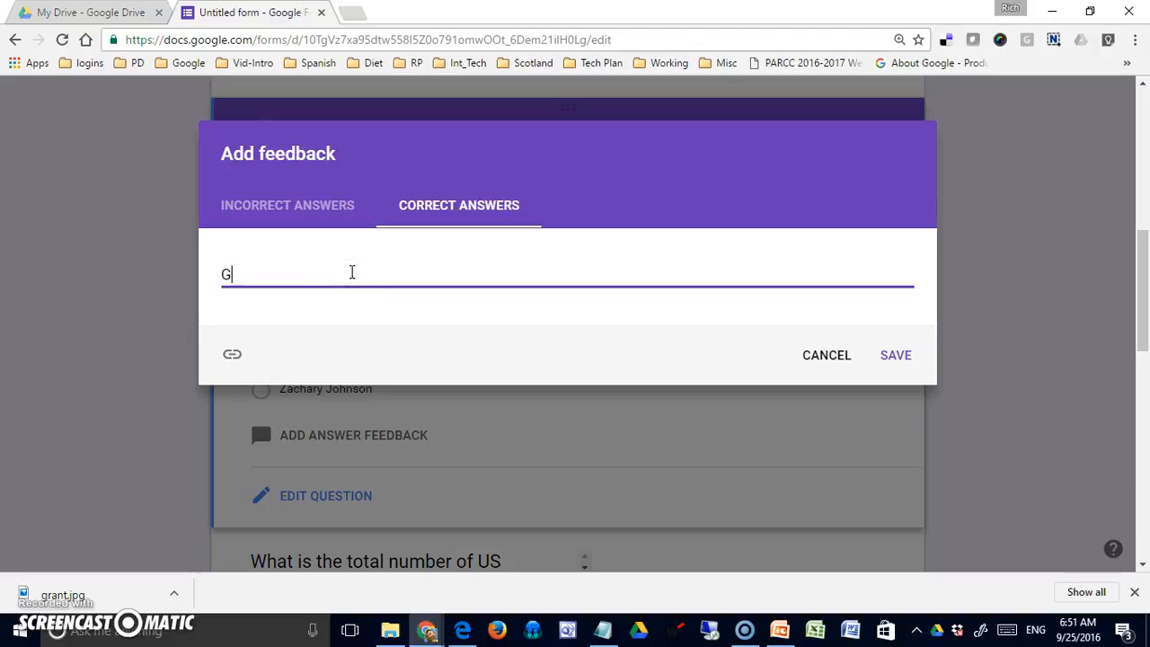
type("Great!")
left_click(899, 355)
scroll(896, 382, "down", 3)
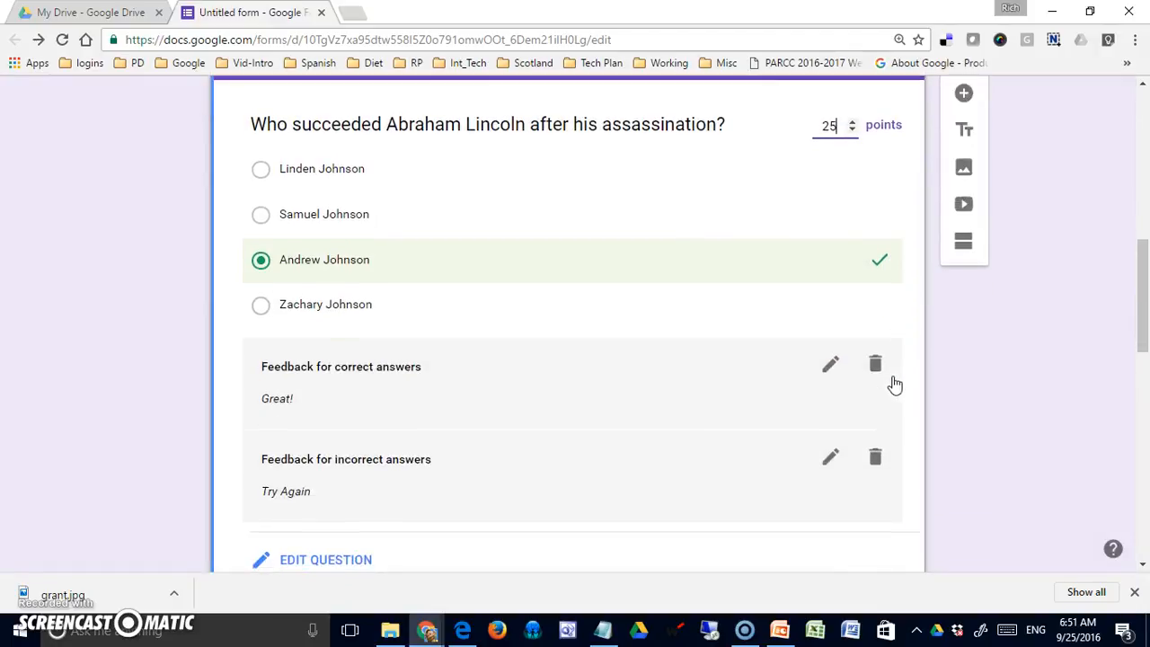
scroll(881, 393, "down", 4)
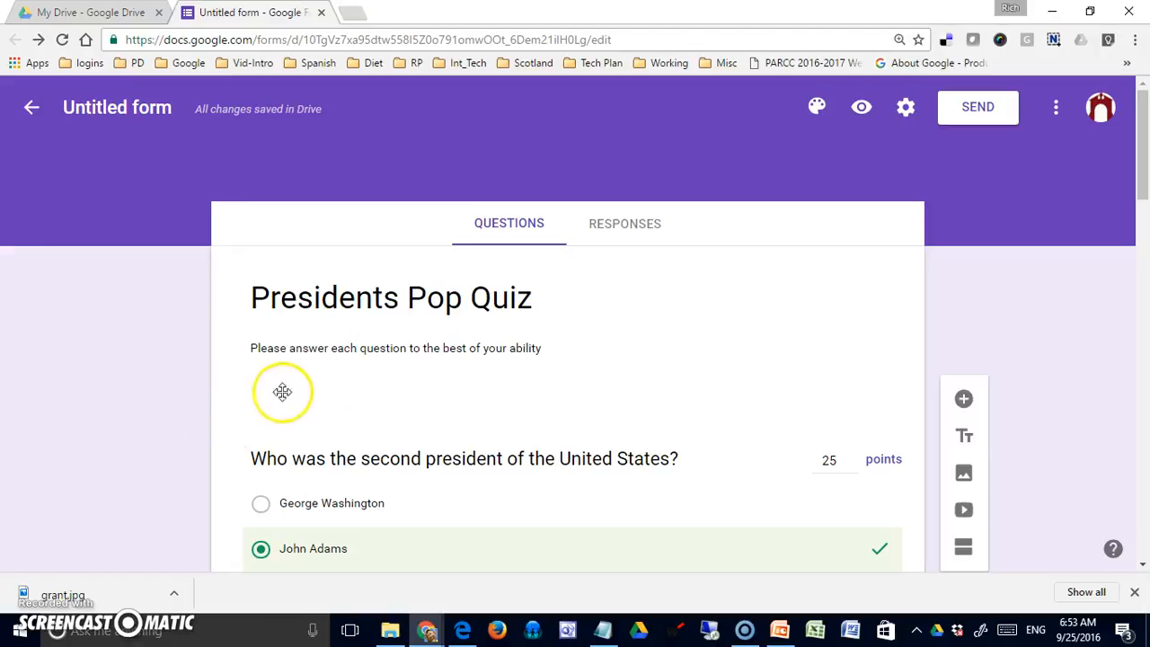
Preview the quiz and answer its first three questions with Thomas Jefferson, Andrew Johnson and 42
left_click(865, 110)
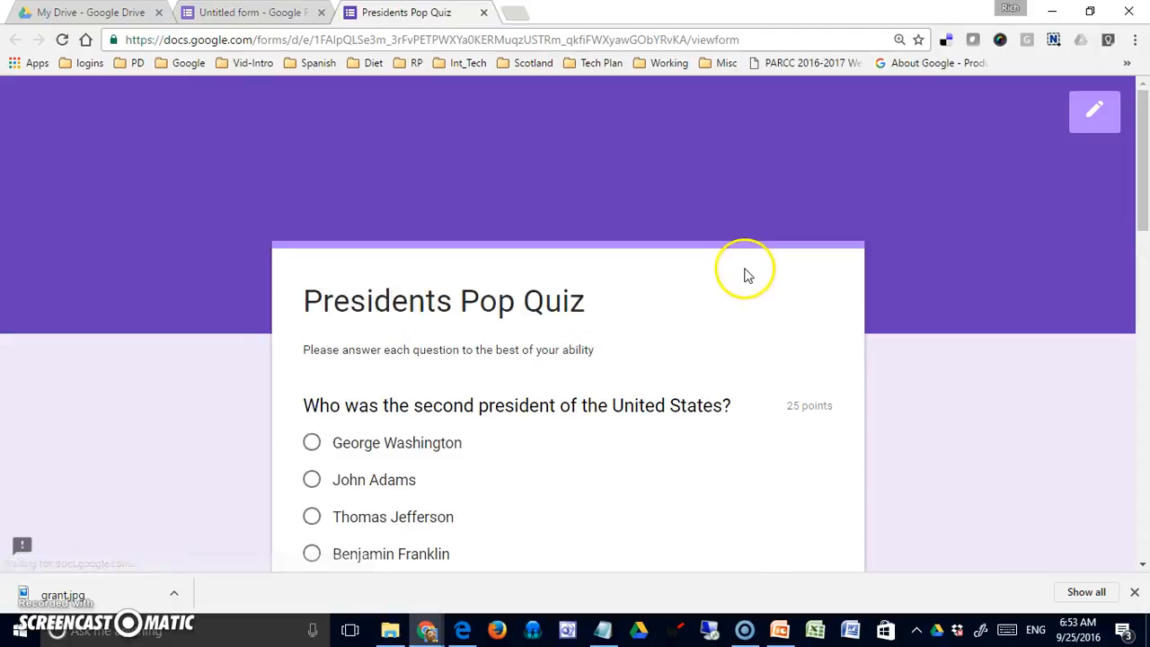
scroll(668, 317, "down", 2)
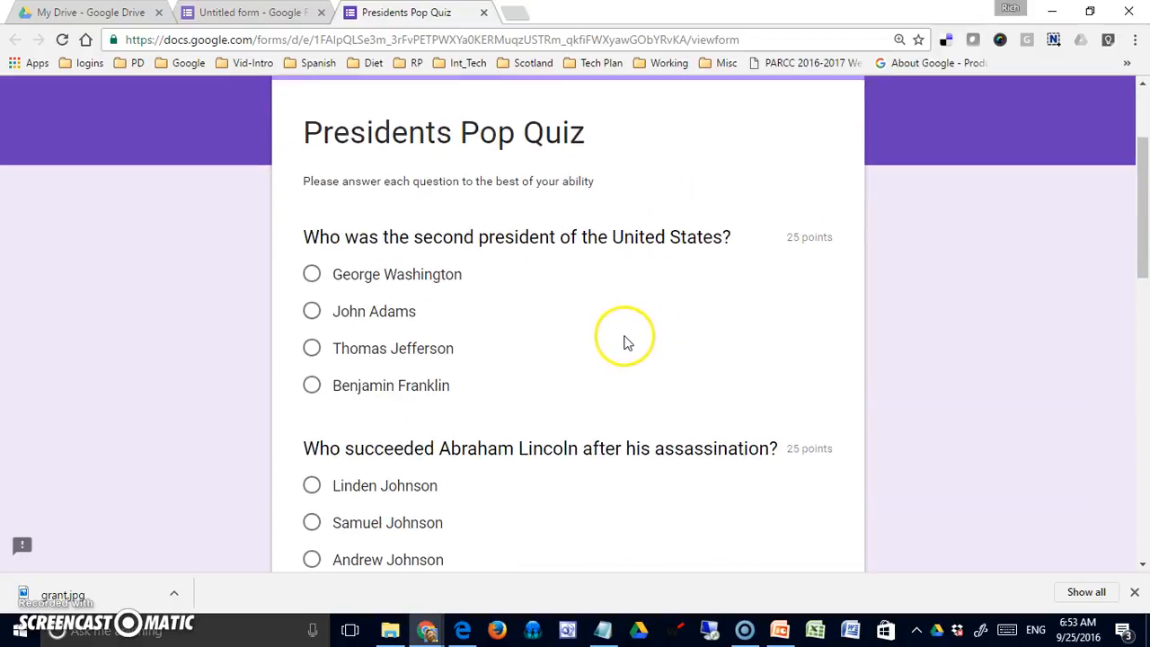
left_click(314, 349)
scroll(569, 359, "down", 2)
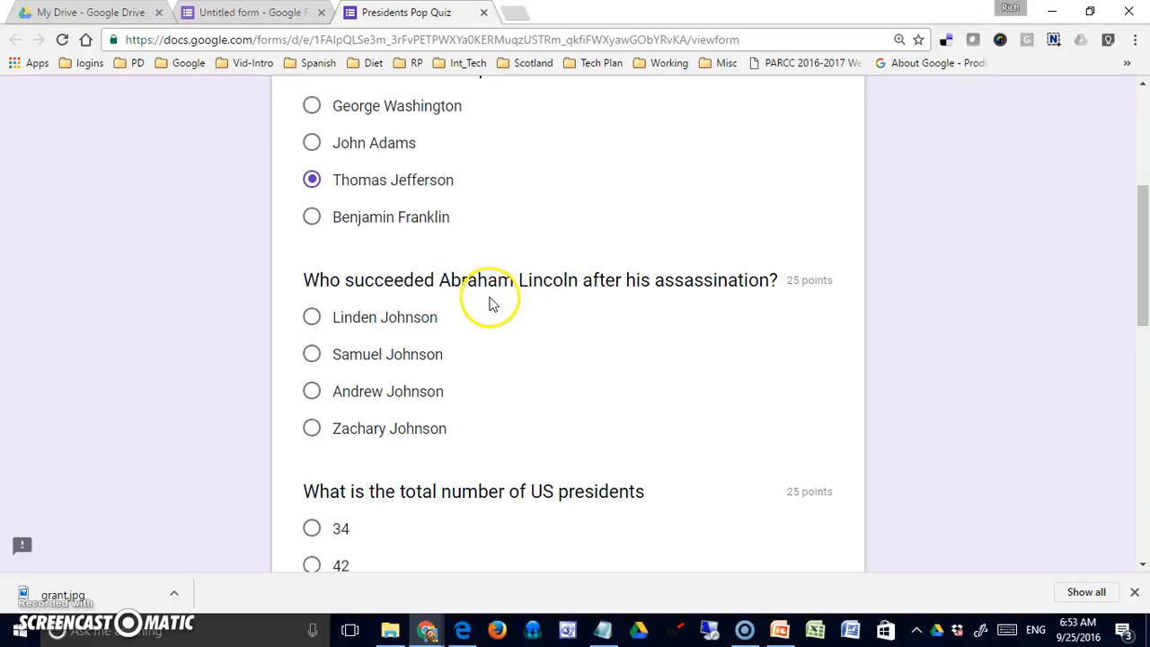
left_click(312, 391)
scroll(548, 393, "down", 3)
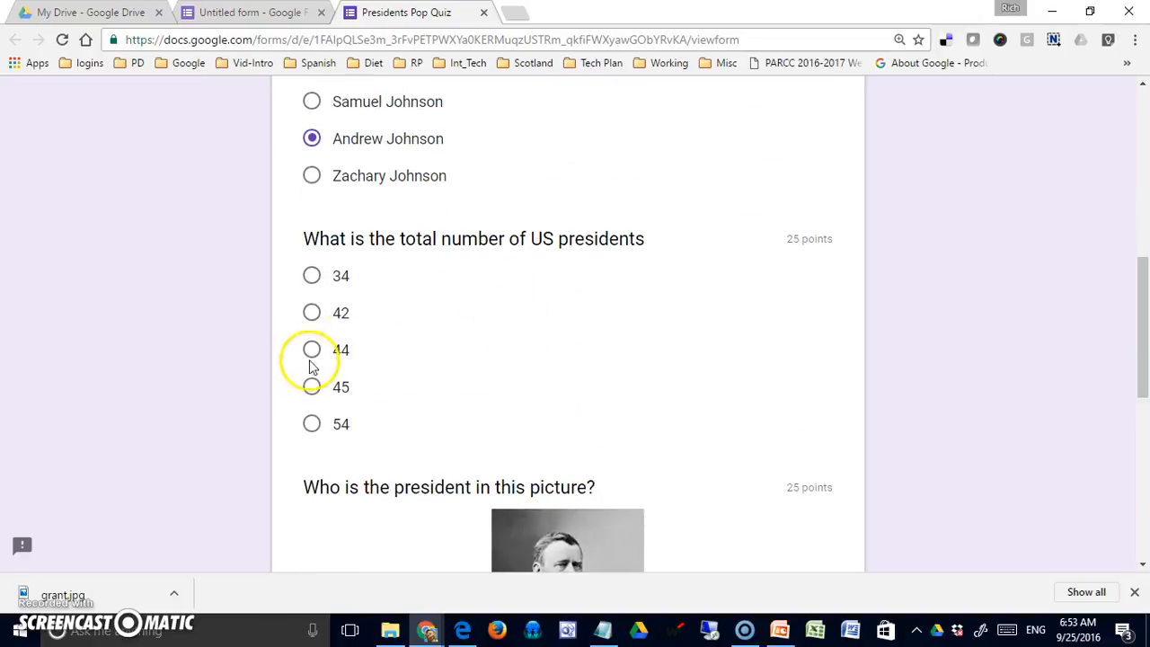
left_click(314, 322)
Answer the picture question with Ulysses S. Grant and submit the first test response
scroll(482, 385, "down", 3)
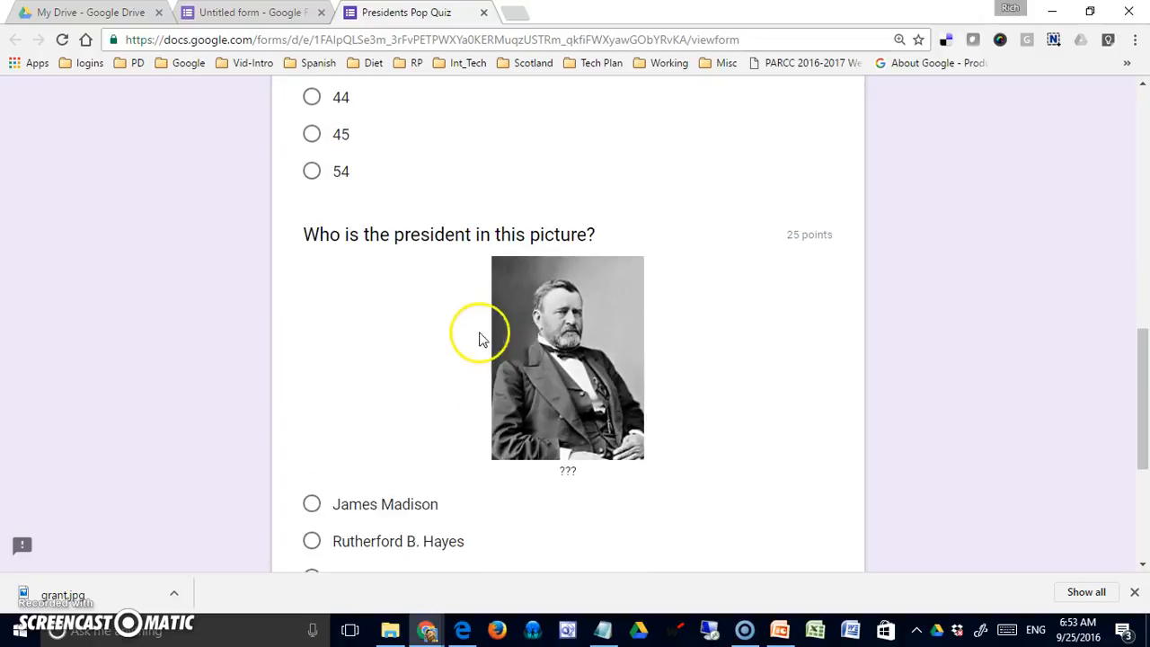
scroll(511, 284, "down", 2)
scroll(511, 284, "up", 4)
scroll(511, 284, "down", 5)
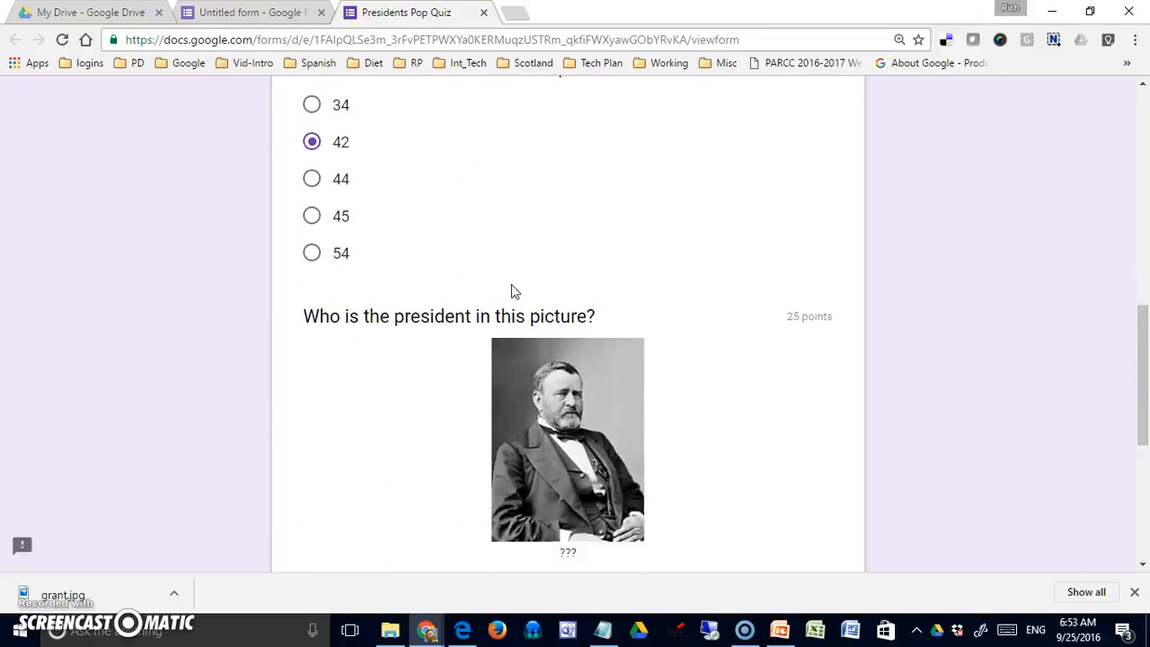
left_click(316, 326)
left_click(351, 445)
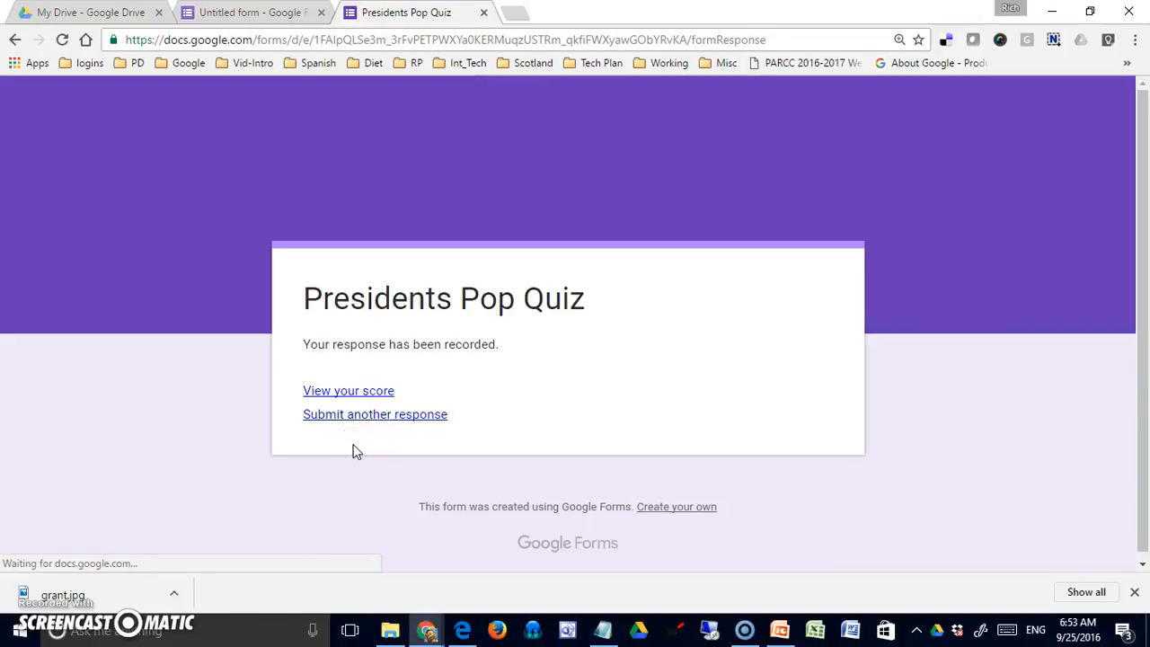
View the score of the submitted response, review the marking and feedback for each question, and close the results
left_click(351, 393)
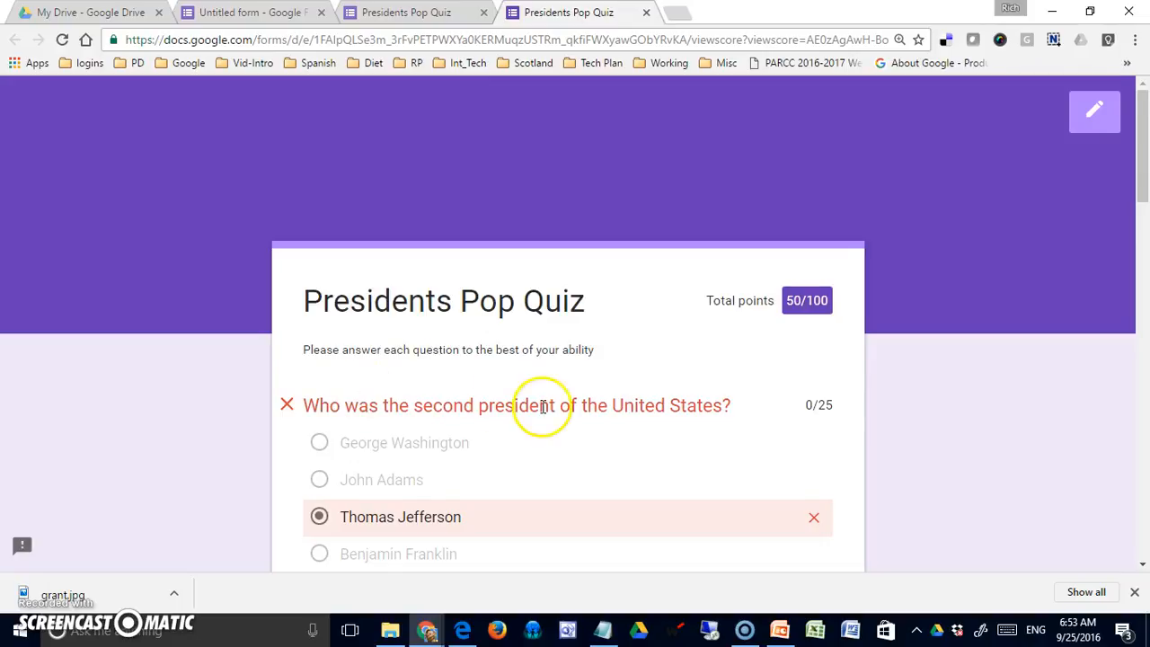
scroll(539, 406, "down", 3)
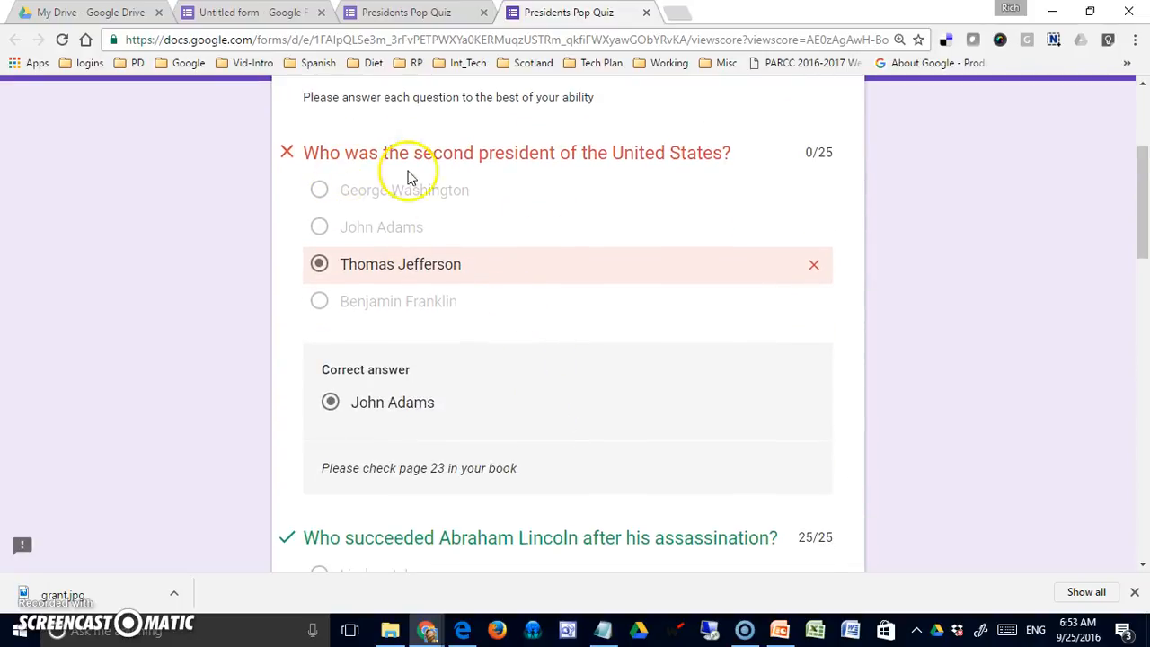
scroll(479, 277, "down", 2)
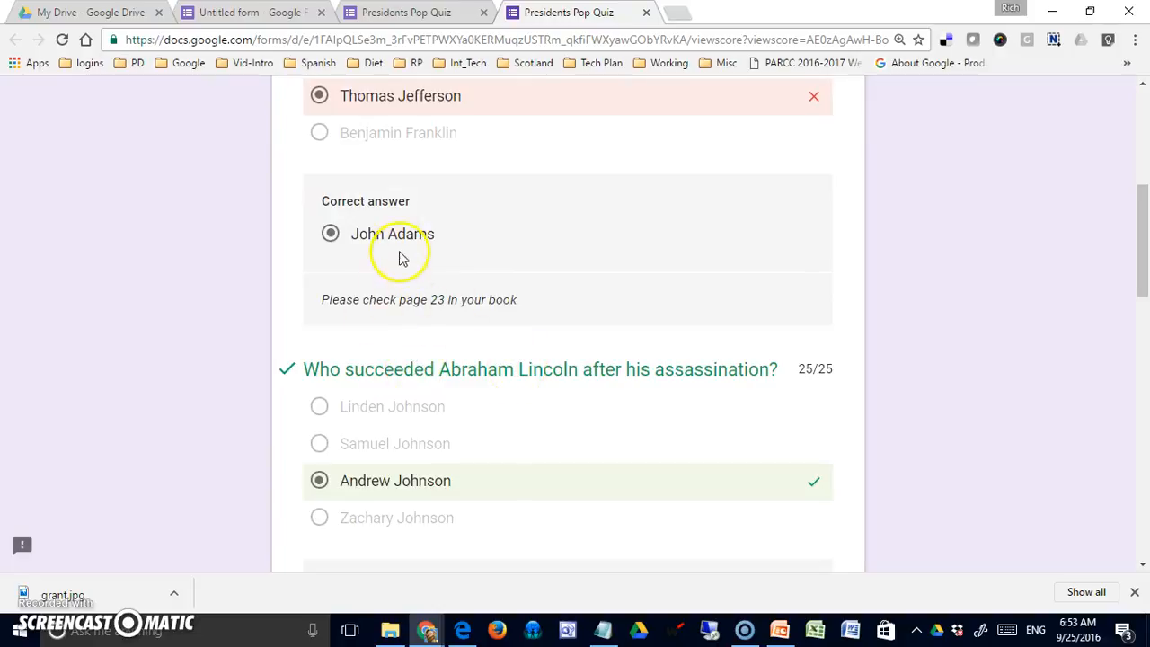
scroll(454, 324, "down", 4)
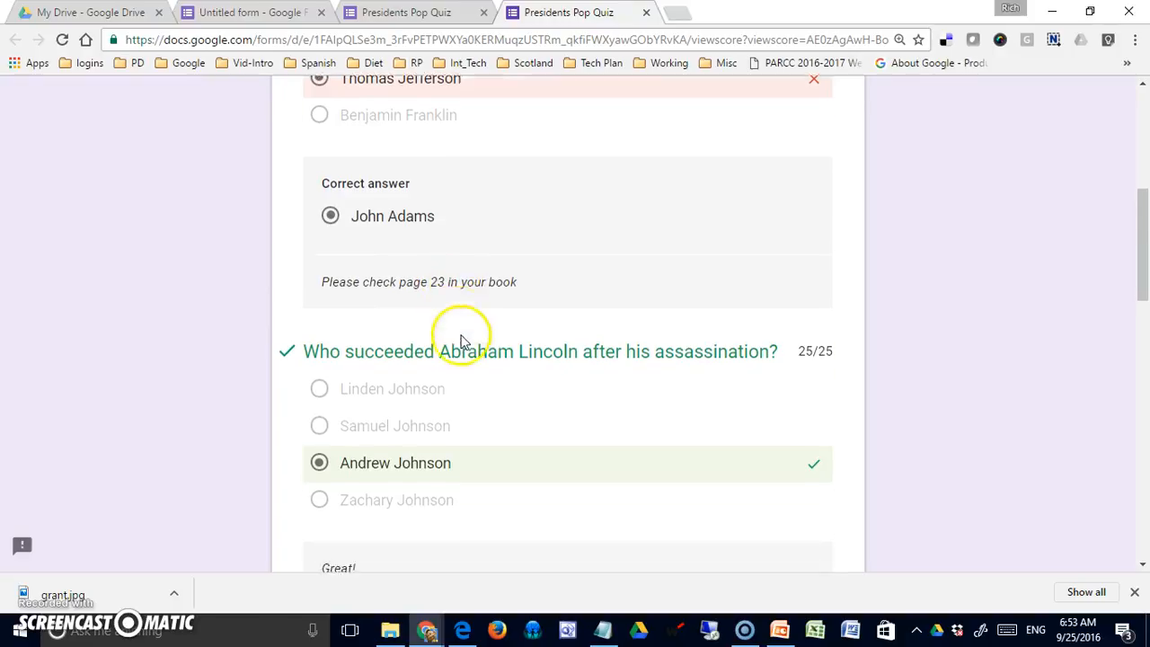
scroll(463, 341, "down", 8)
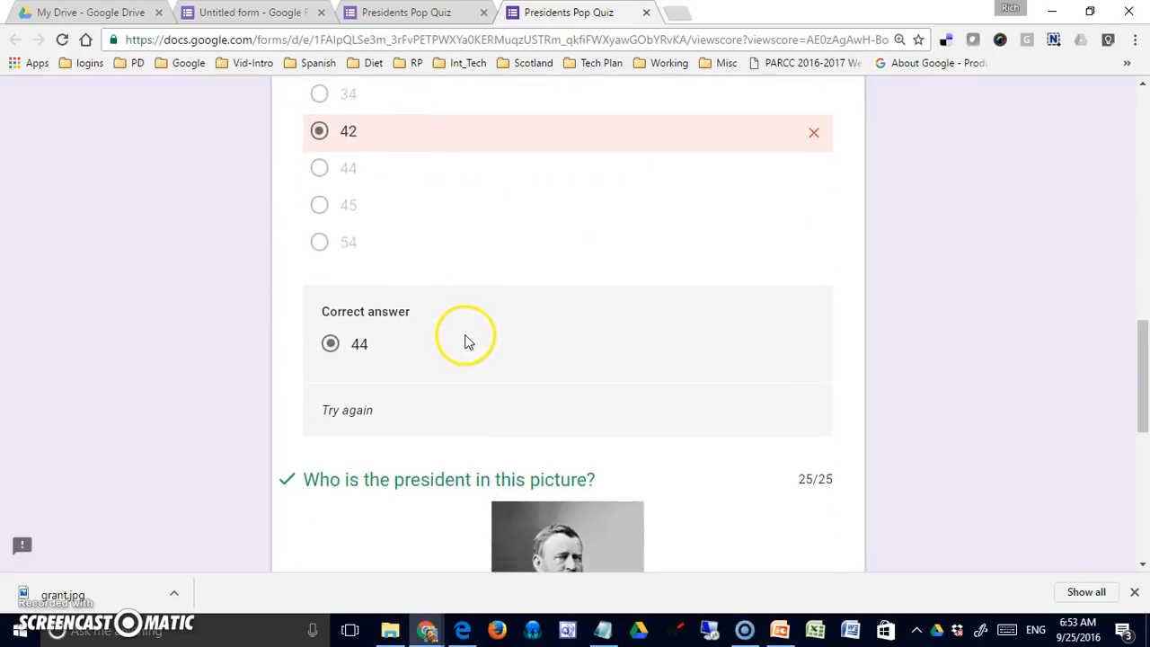
scroll(464, 342, "up", 4)
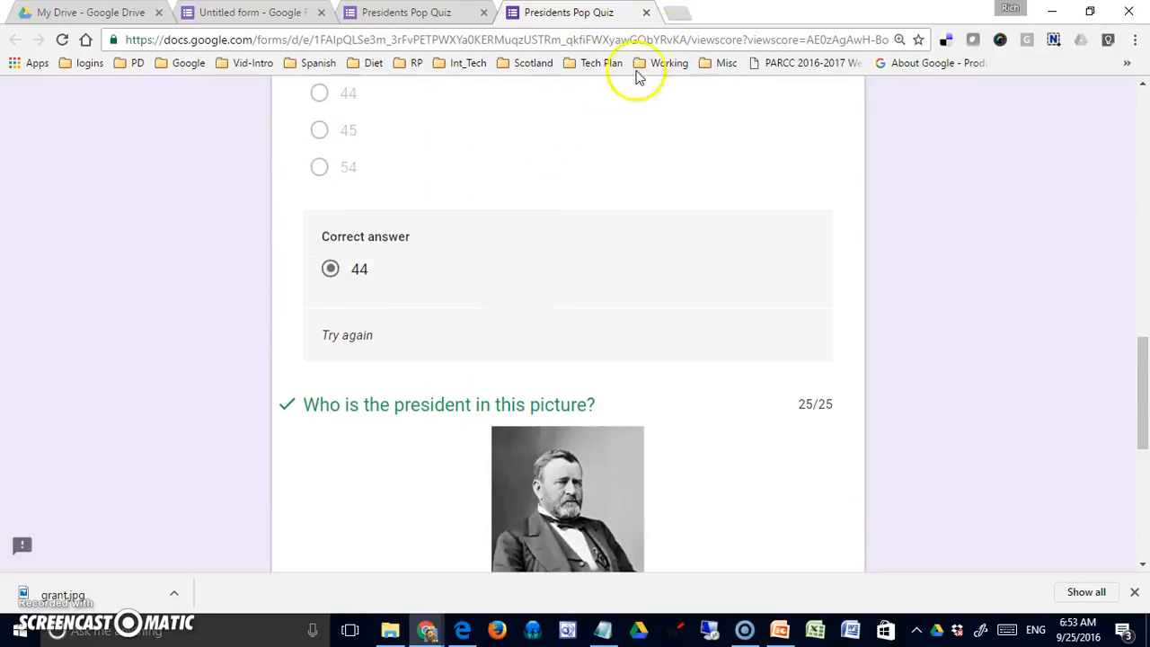
left_click(646, 13)
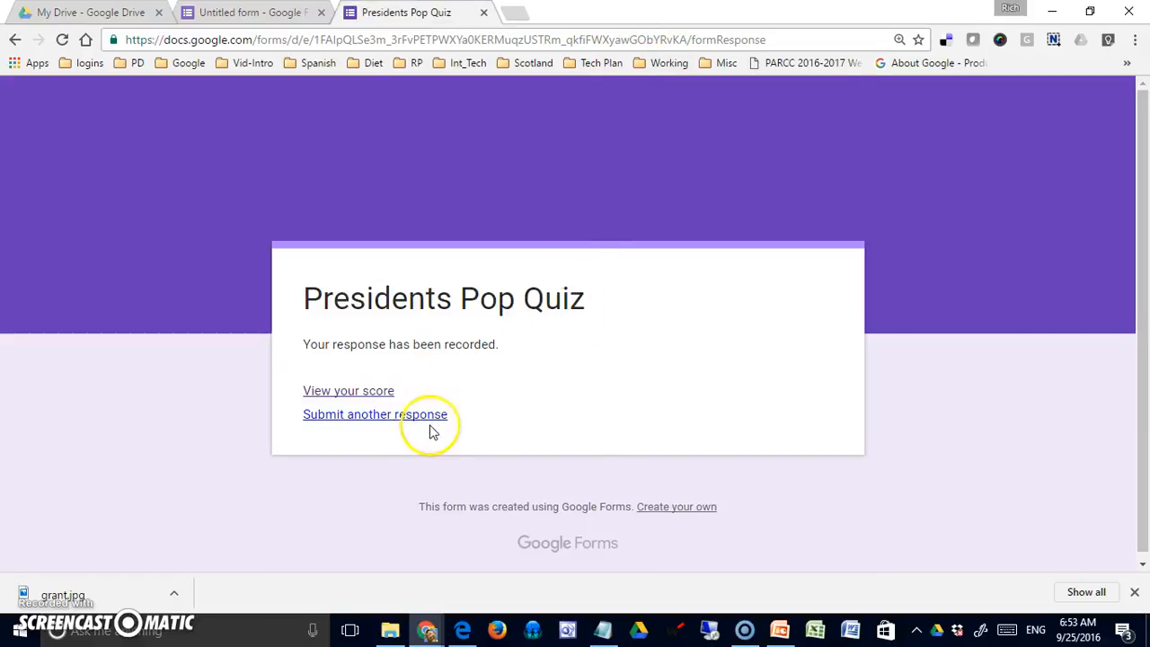
Start another response and answer the first three questions with John Adams, Andrew Johnson and 44
left_click(380, 415)
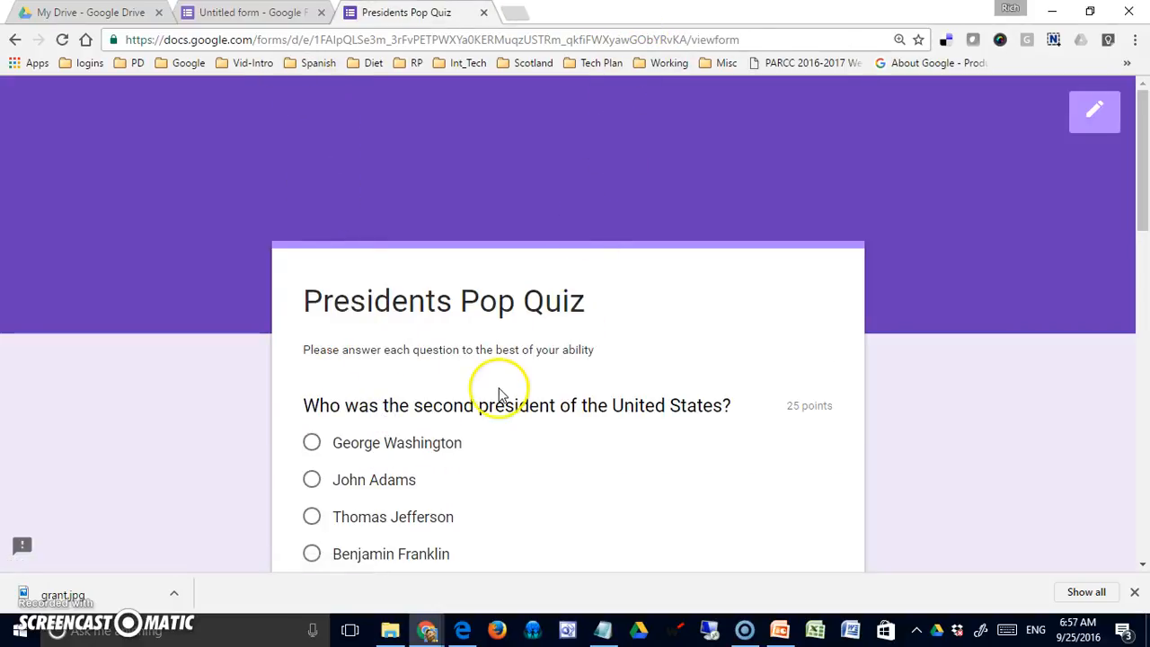
scroll(500, 393, "down", 2)
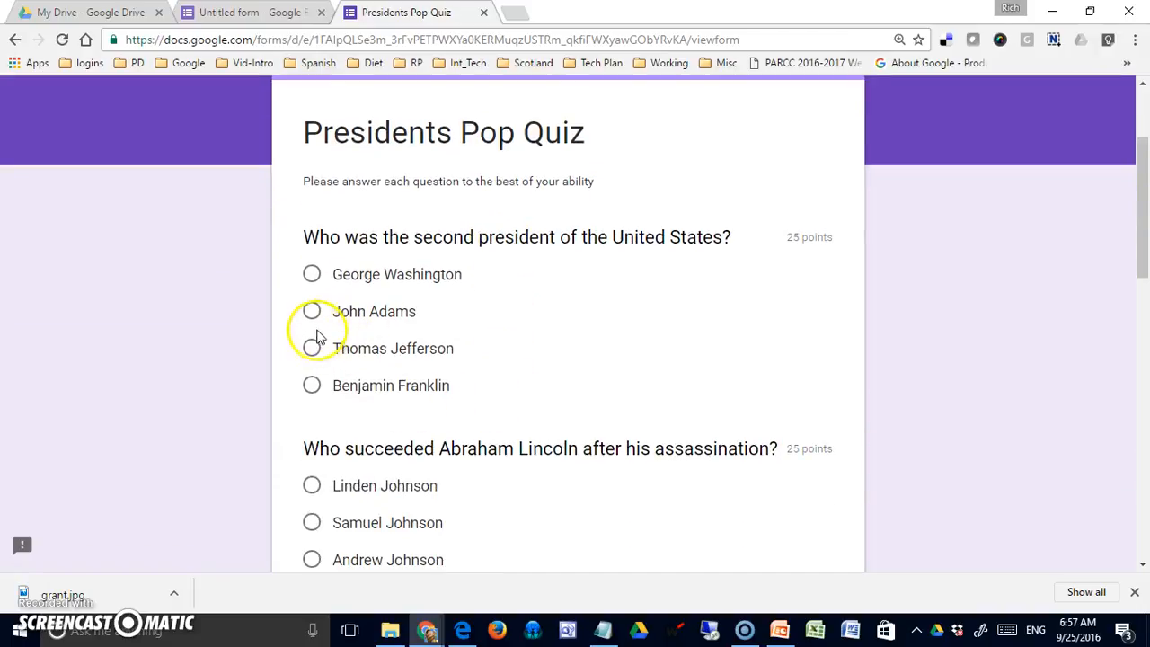
left_click(312, 317)
scroll(314, 508, "down", 1)
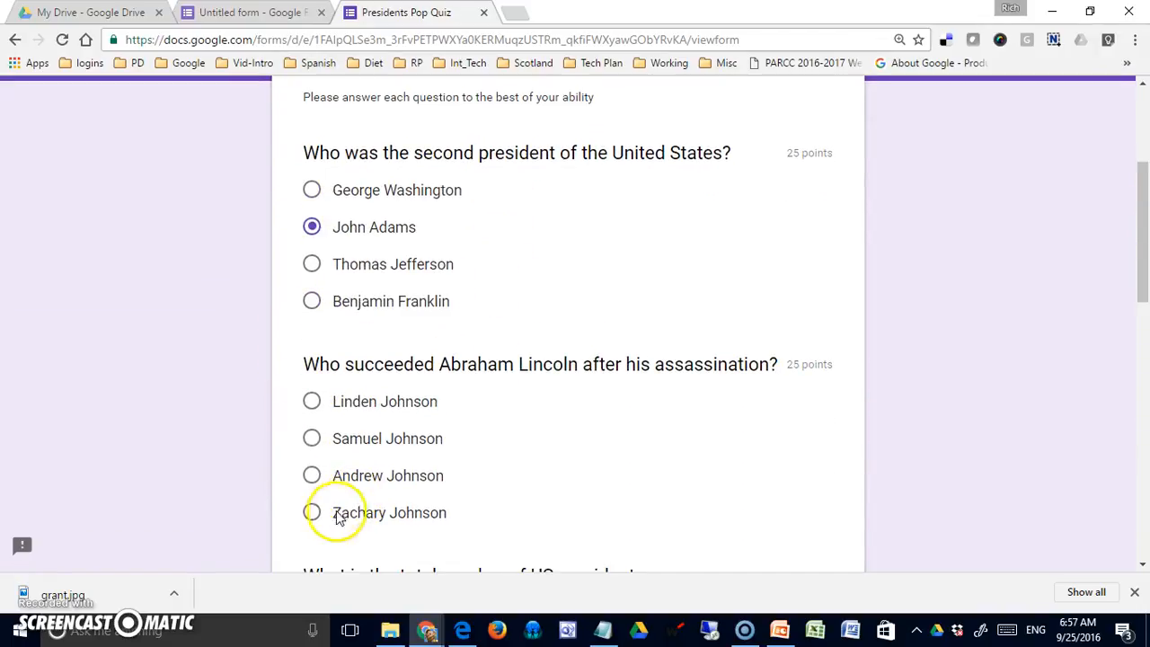
left_click(310, 476)
scroll(385, 486, "down", 4)
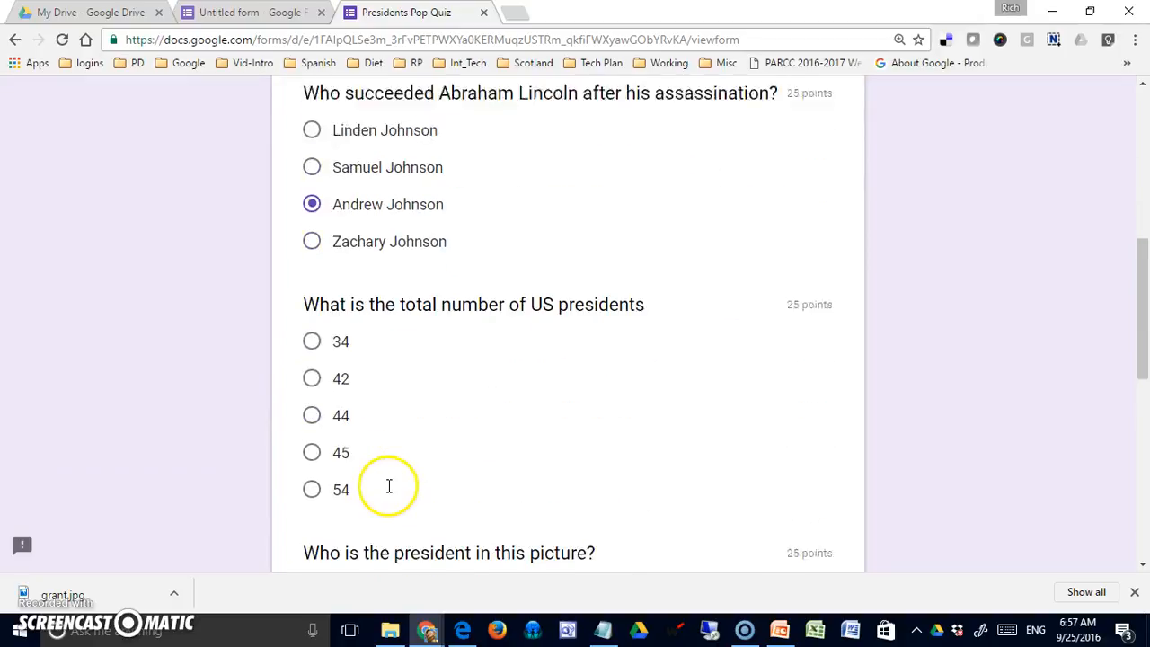
left_click(312, 350)
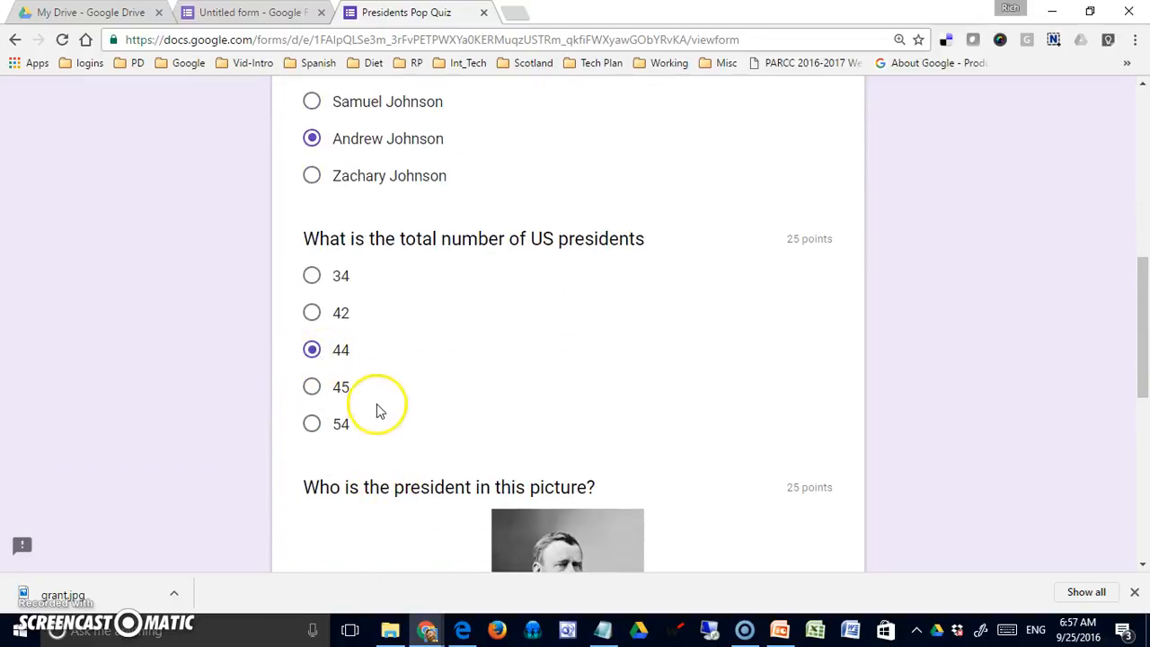
Choose Ulysses S. Grant for the picture question and submit the second test response
scroll(378, 409, "down", 3)
scroll(359, 440, "down", 1)
left_click(312, 494)
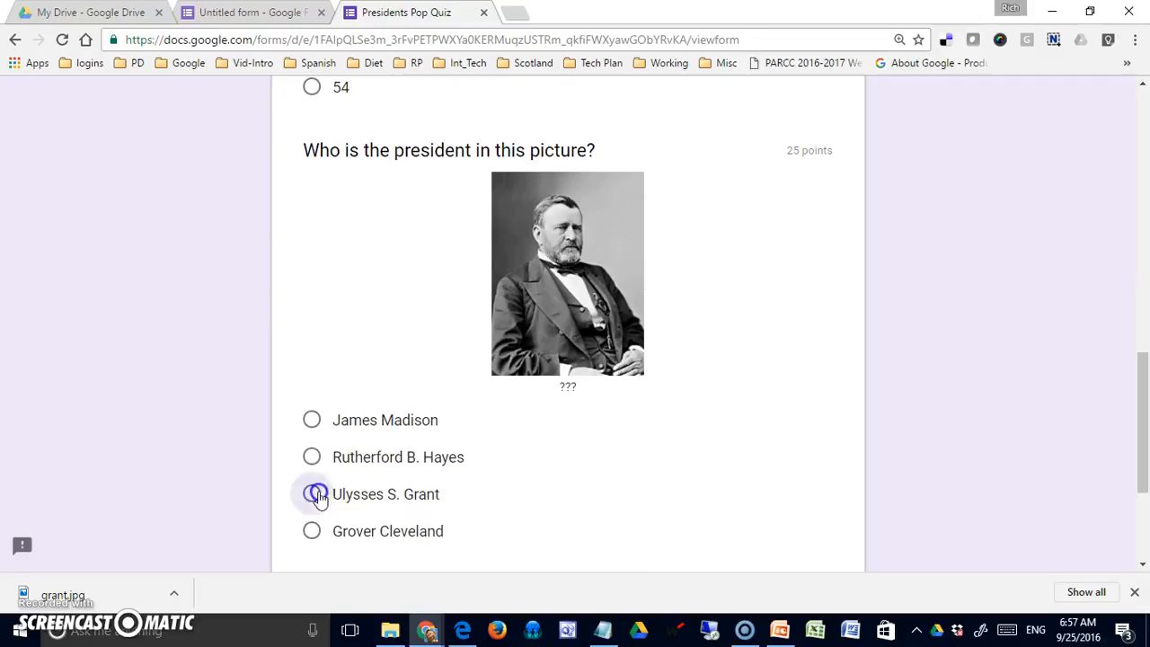
scroll(386, 495, "down", 1)
scroll(409, 503, "down", 2)
left_click(349, 390)
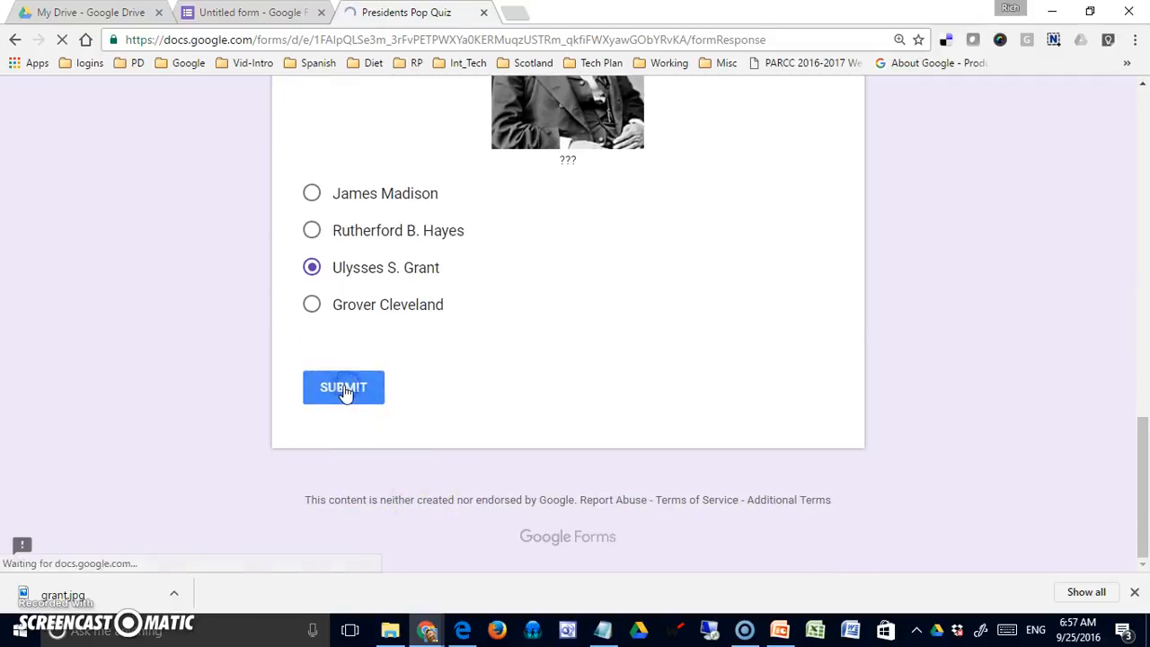
View the second response's score and examine the feedback and links under the question about the second president
left_click(342, 391)
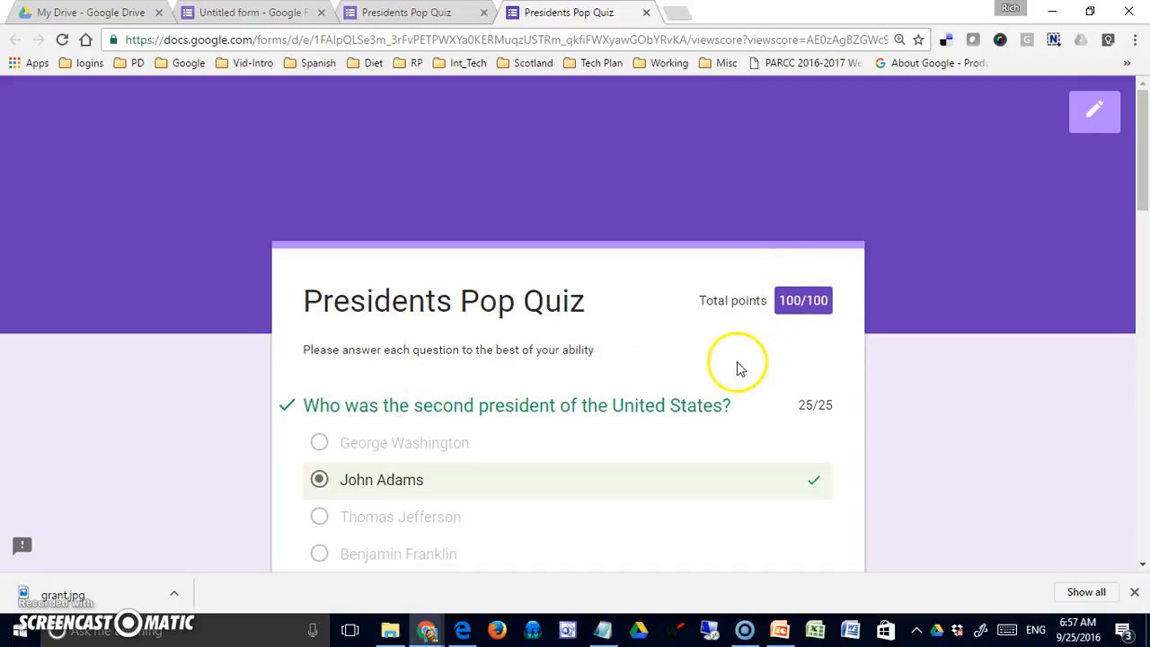
scroll(737, 367, "down", 2)
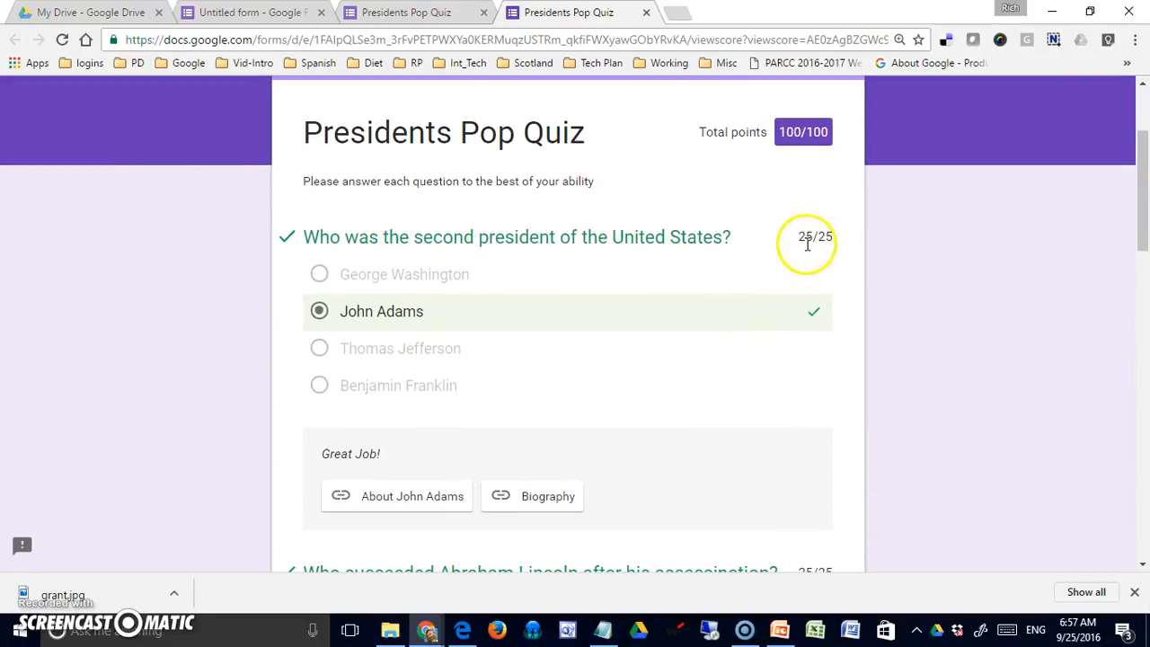
scroll(441, 360, "down", 2)
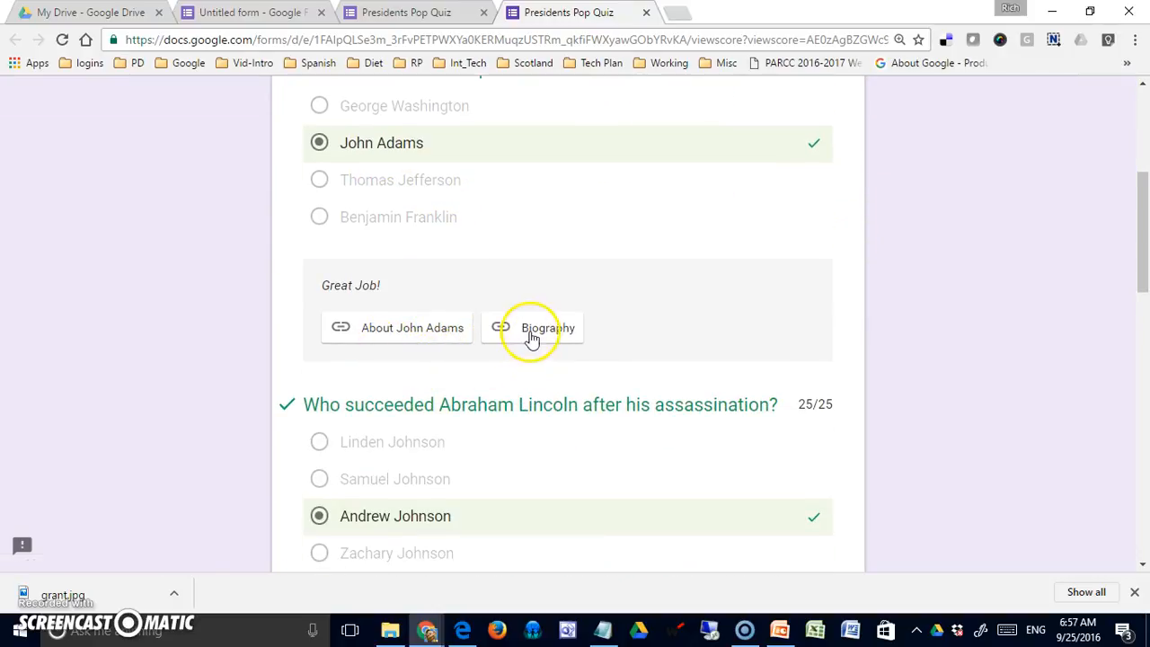
Test the "About John Adams" feedback link, close the page it opens, and return to the total score
left_click(437, 335)
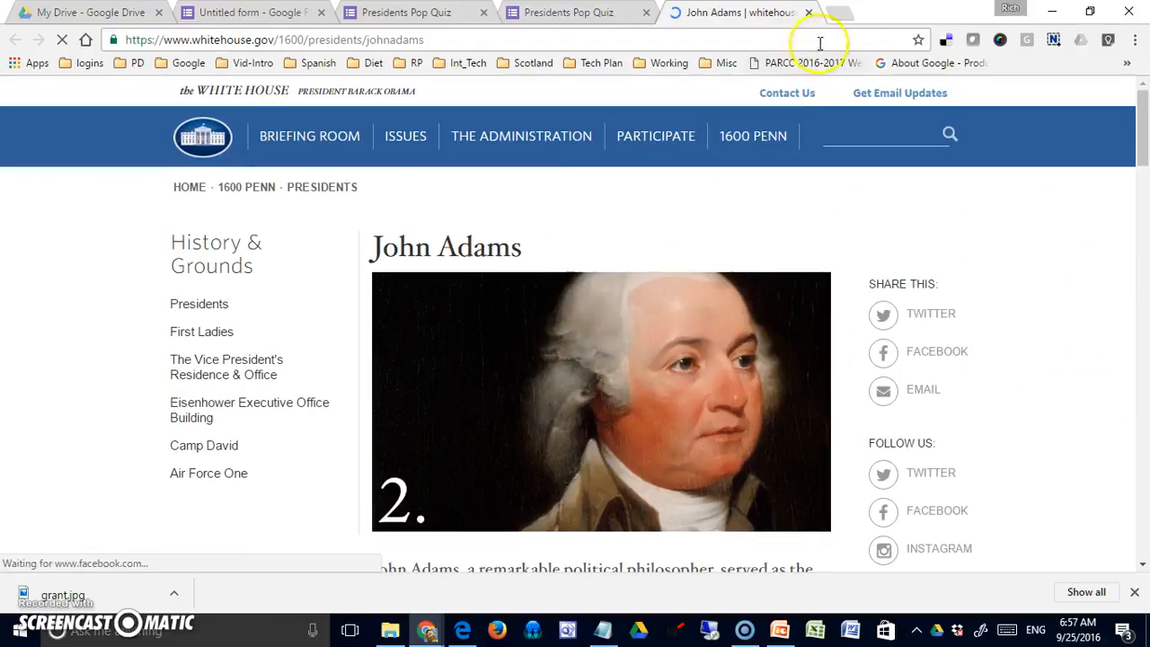
left_click(807, 15)
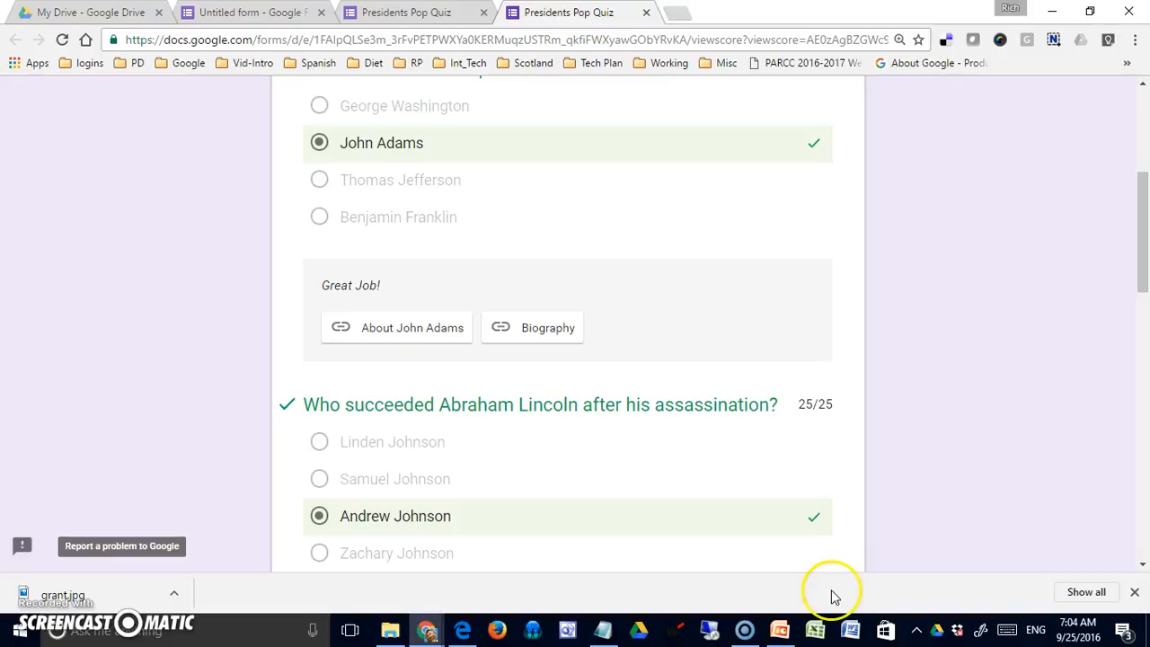
left_click_drag(1142, 257, 1142, 175)
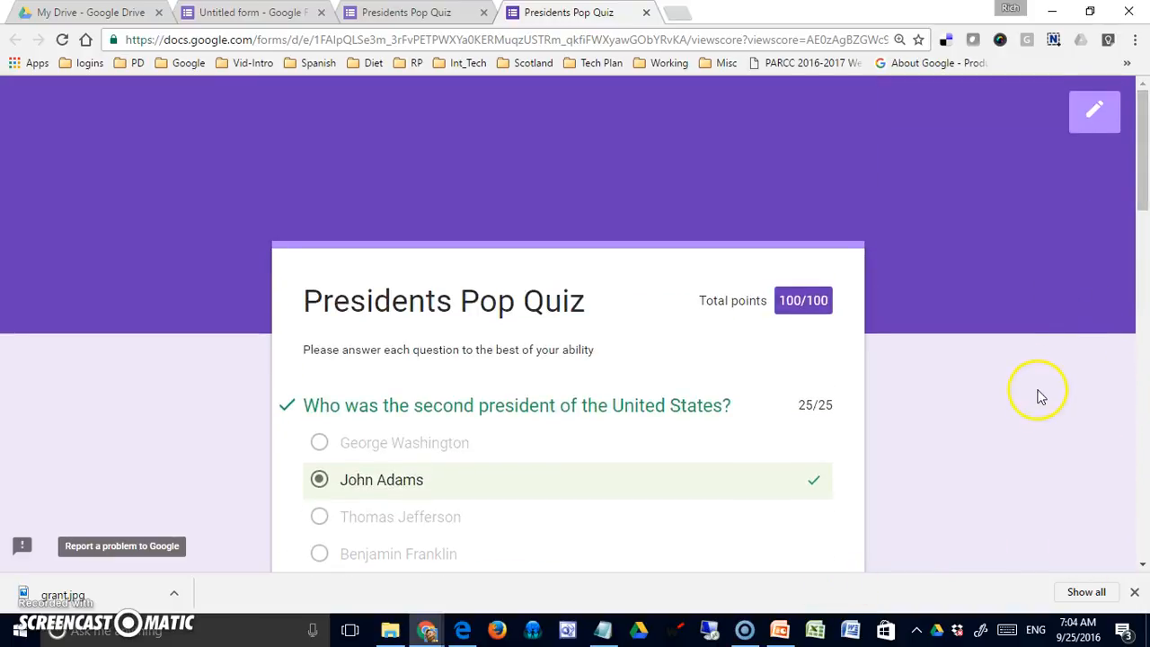